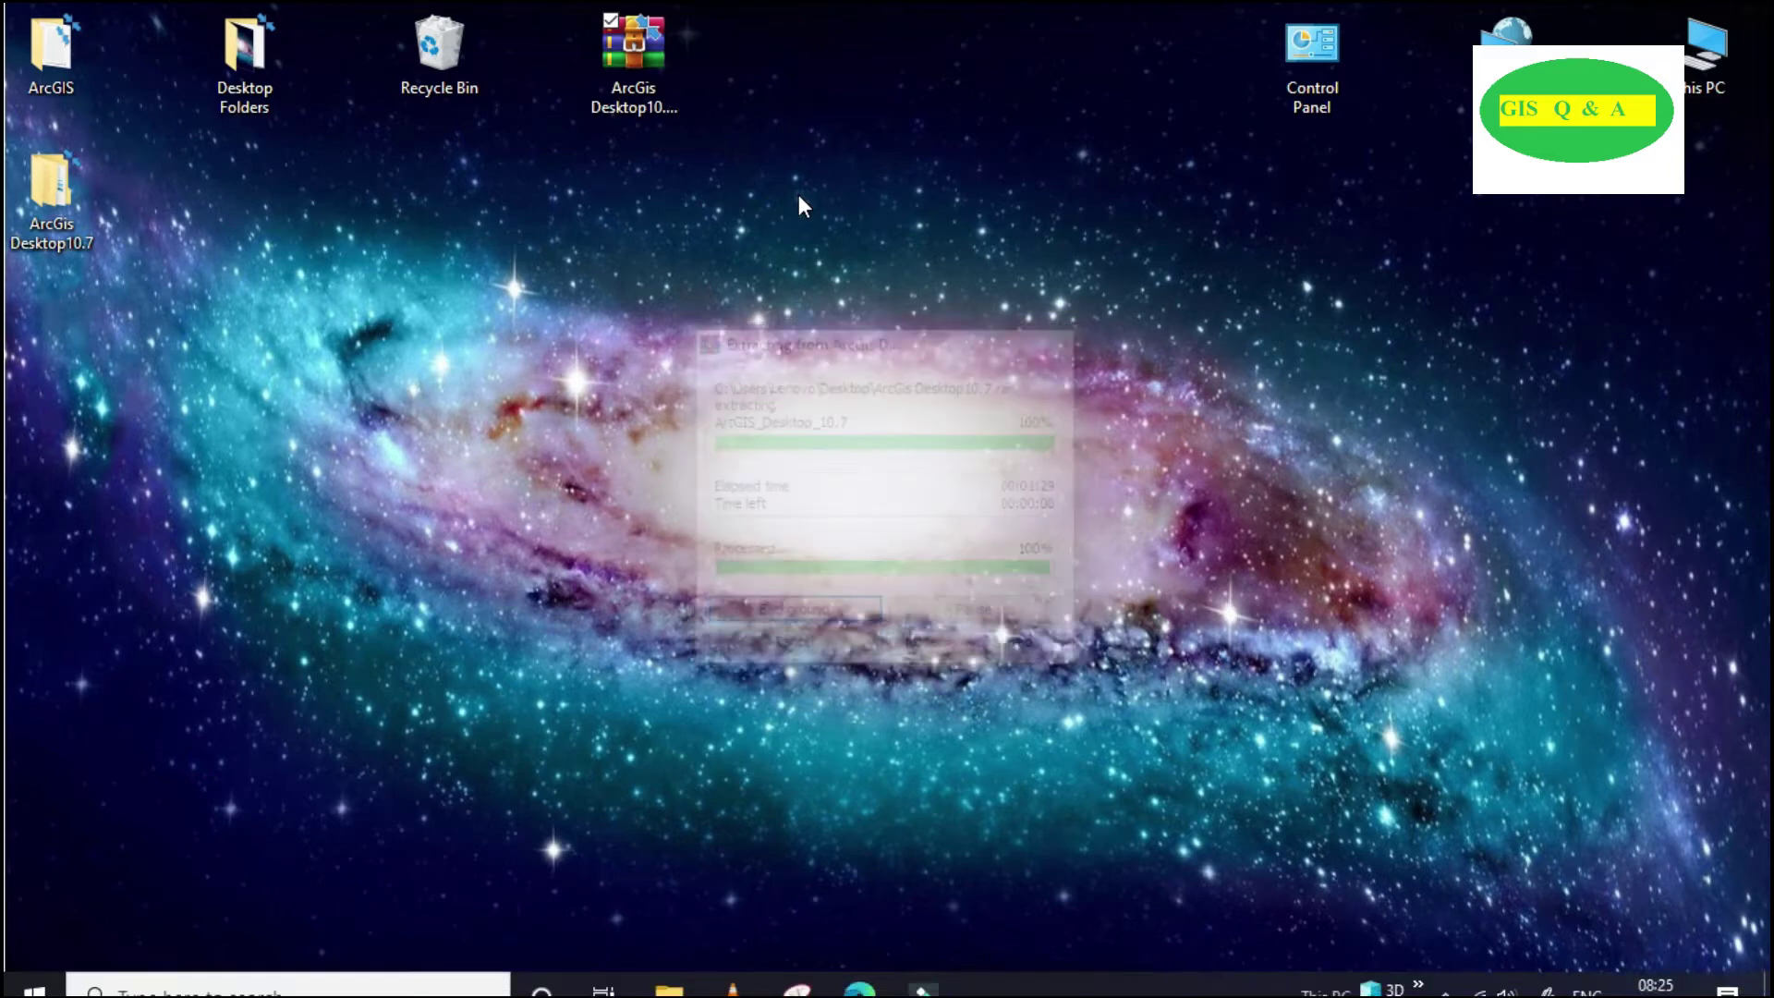
# Step: Run ArcGIS_Desktop_107_pr_167113.exe as administrator from the ArcGIS_Desktop_10.7 subfolder of the ArcGis Desktop10.7 desktop folder
pyautogui.doubleClick(69, 184)
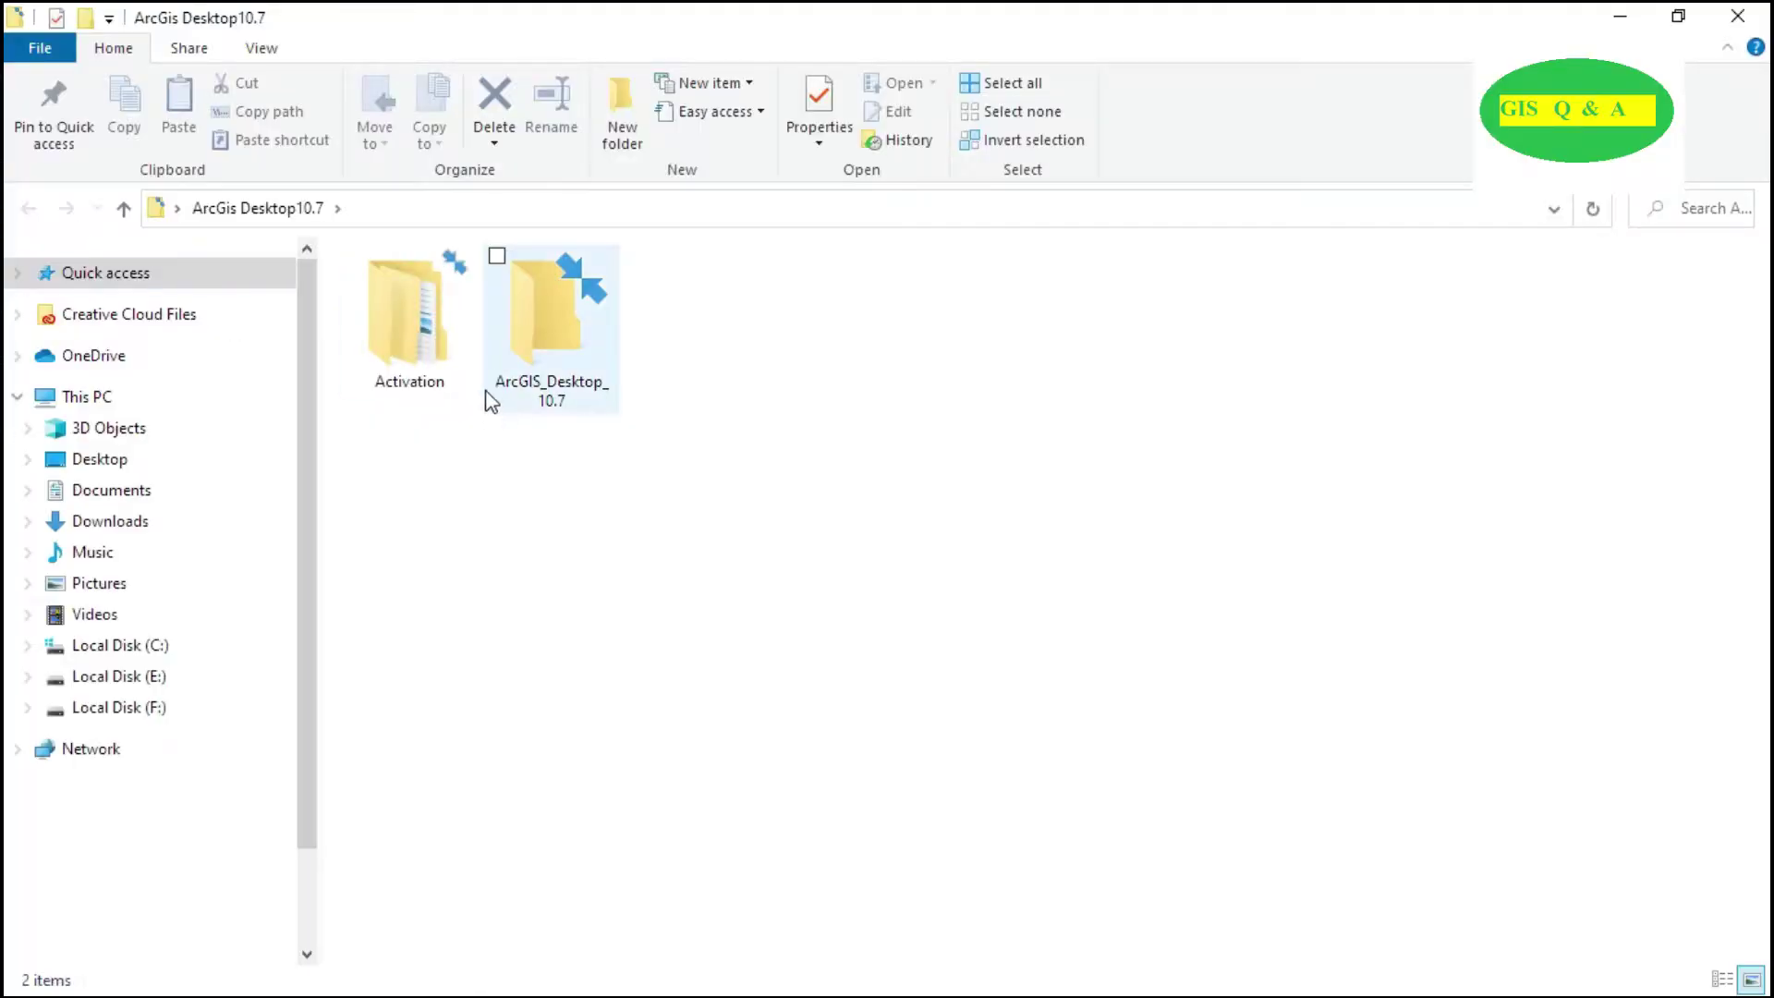
pyautogui.doubleClick(557, 356)
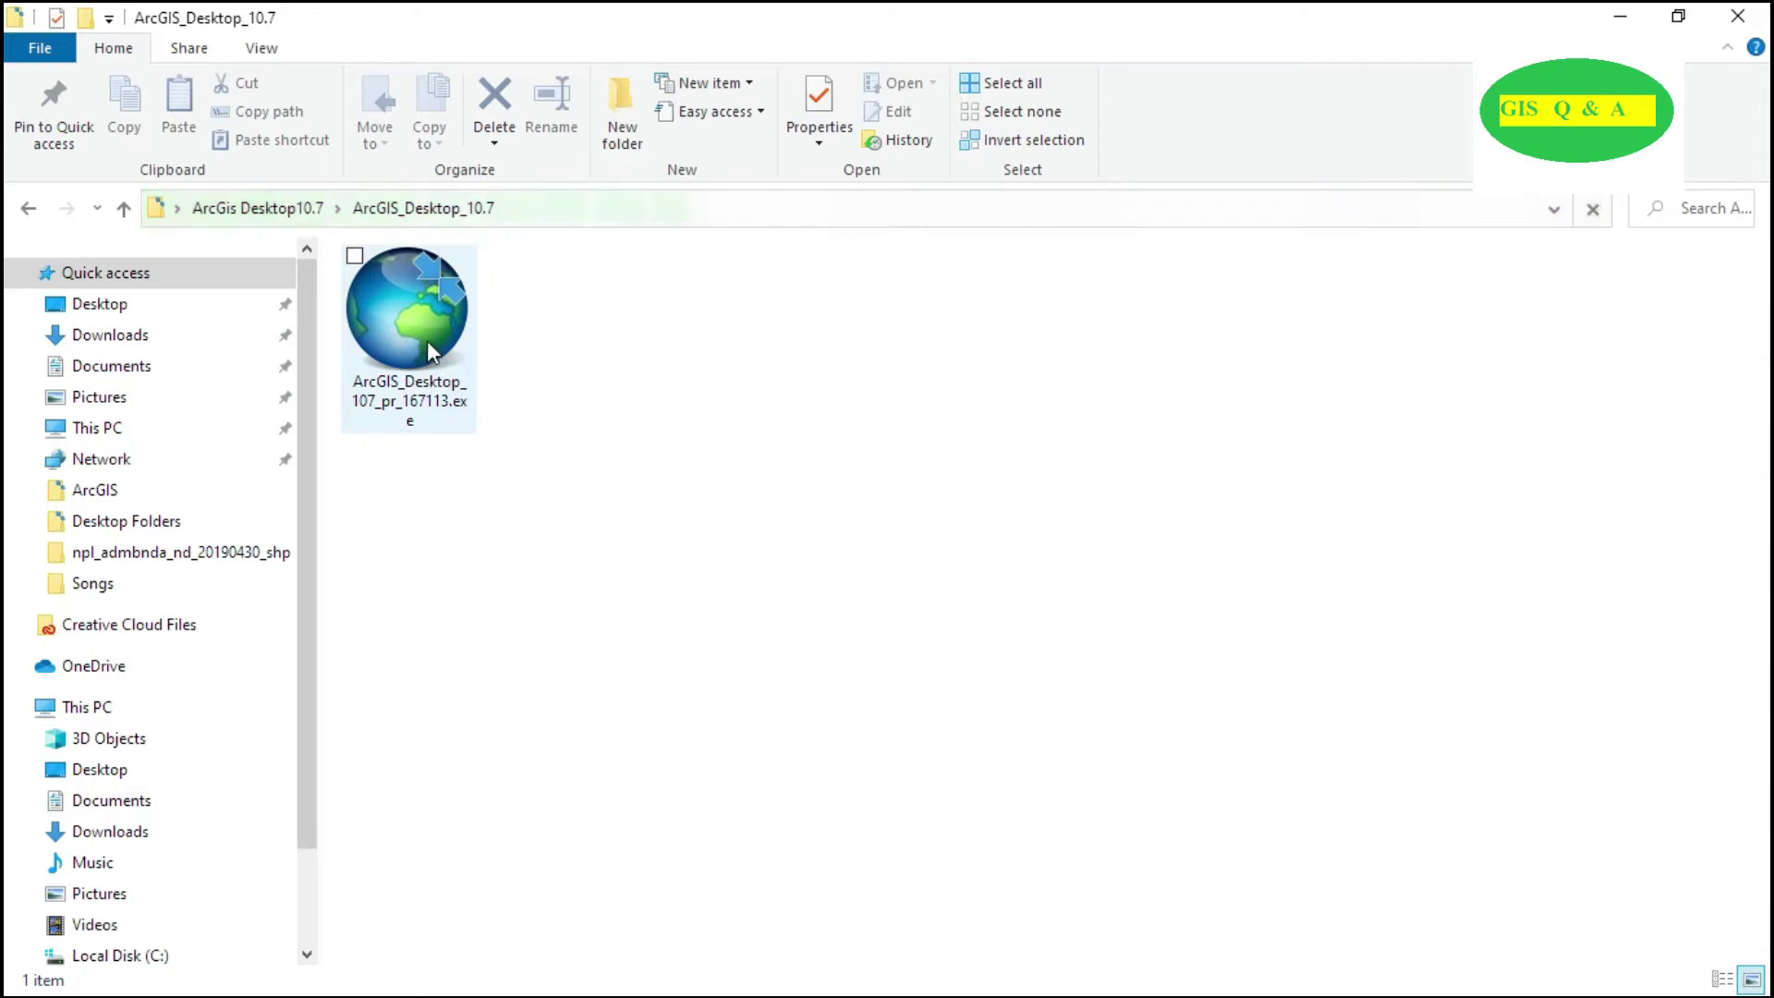
pyautogui.click(430, 331)
pyautogui.rightClick(431, 326)
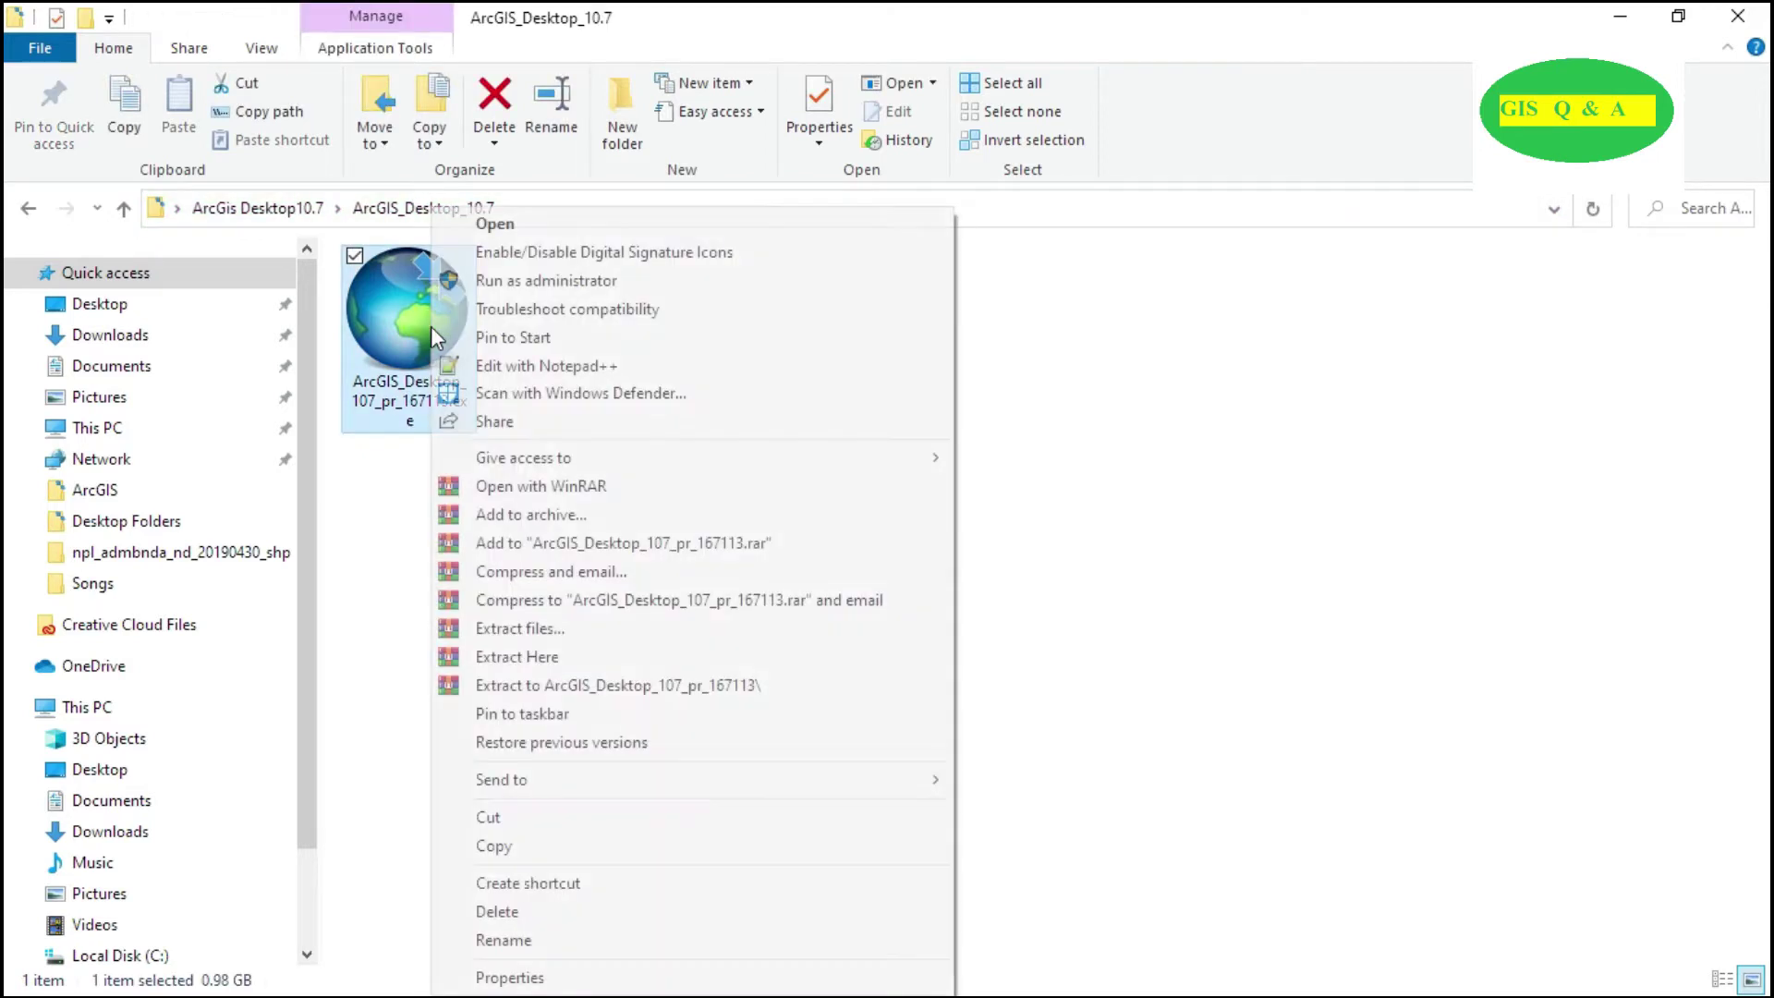
pyautogui.click(568, 282)
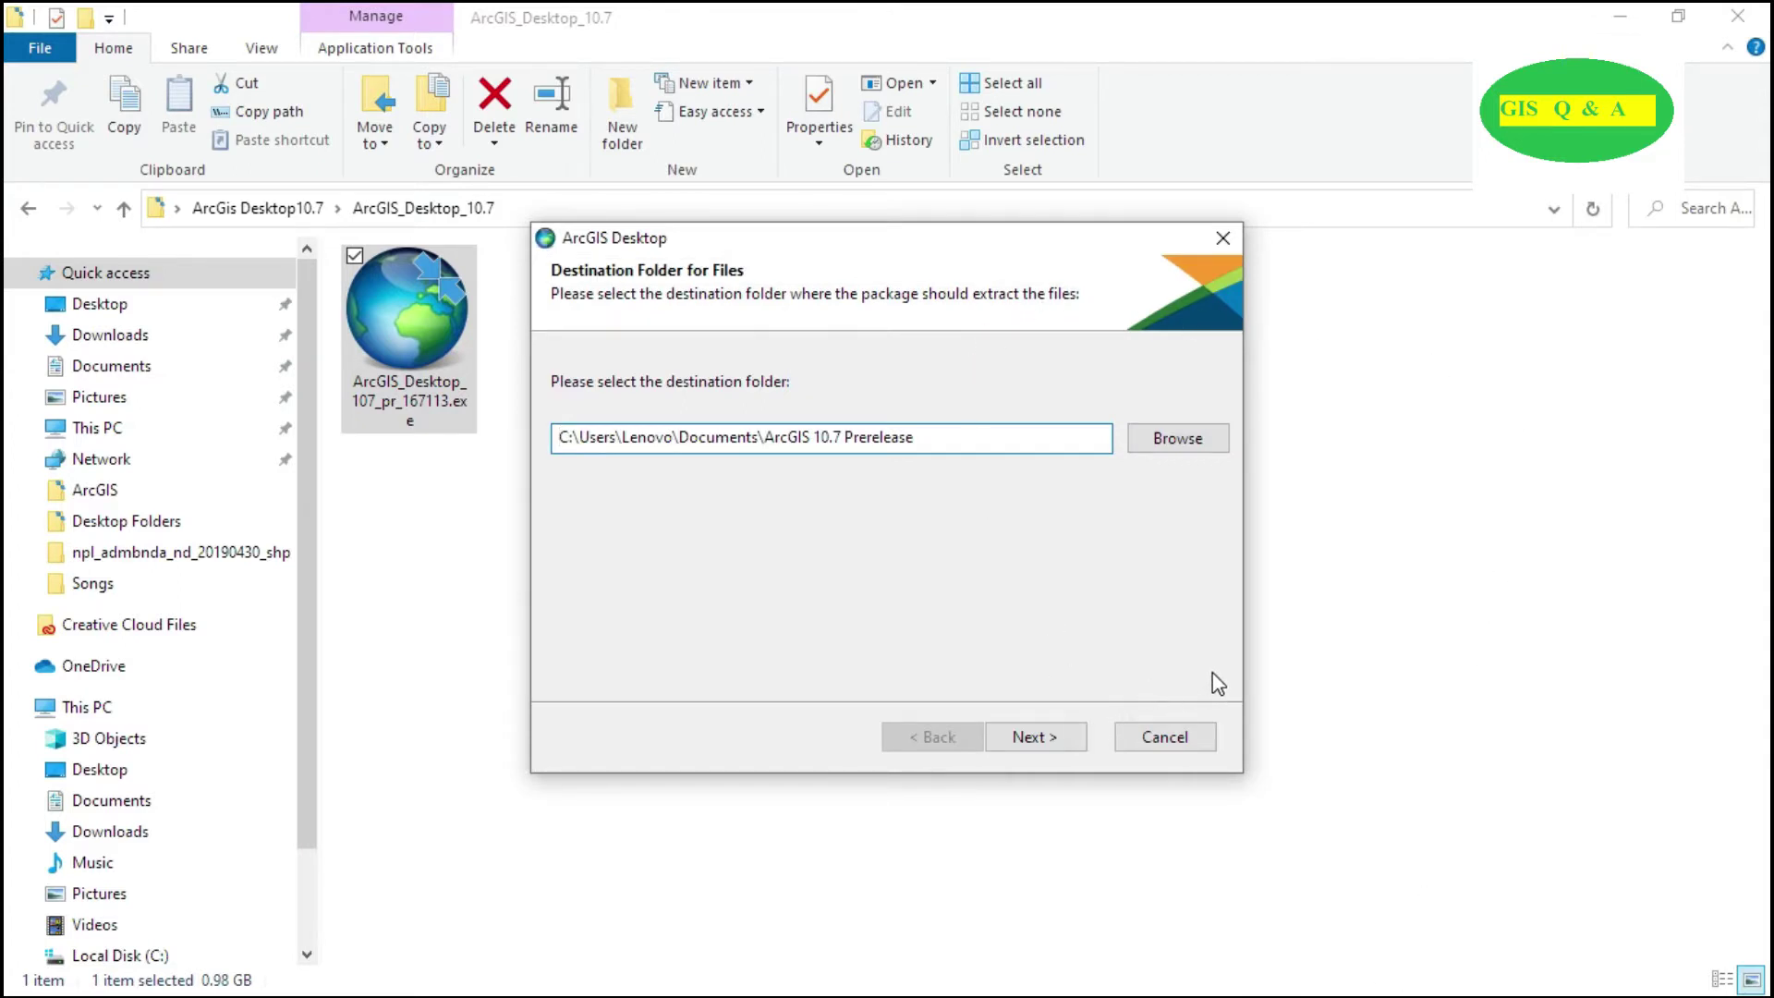
# Step: Minimize the folder window, extract the installation files to the default ArcGIS 10.7 Prerelease folder in Documents, and launch the setup program
pyautogui.moveTo(1017, 237); pyautogui.dragTo(810, 361)
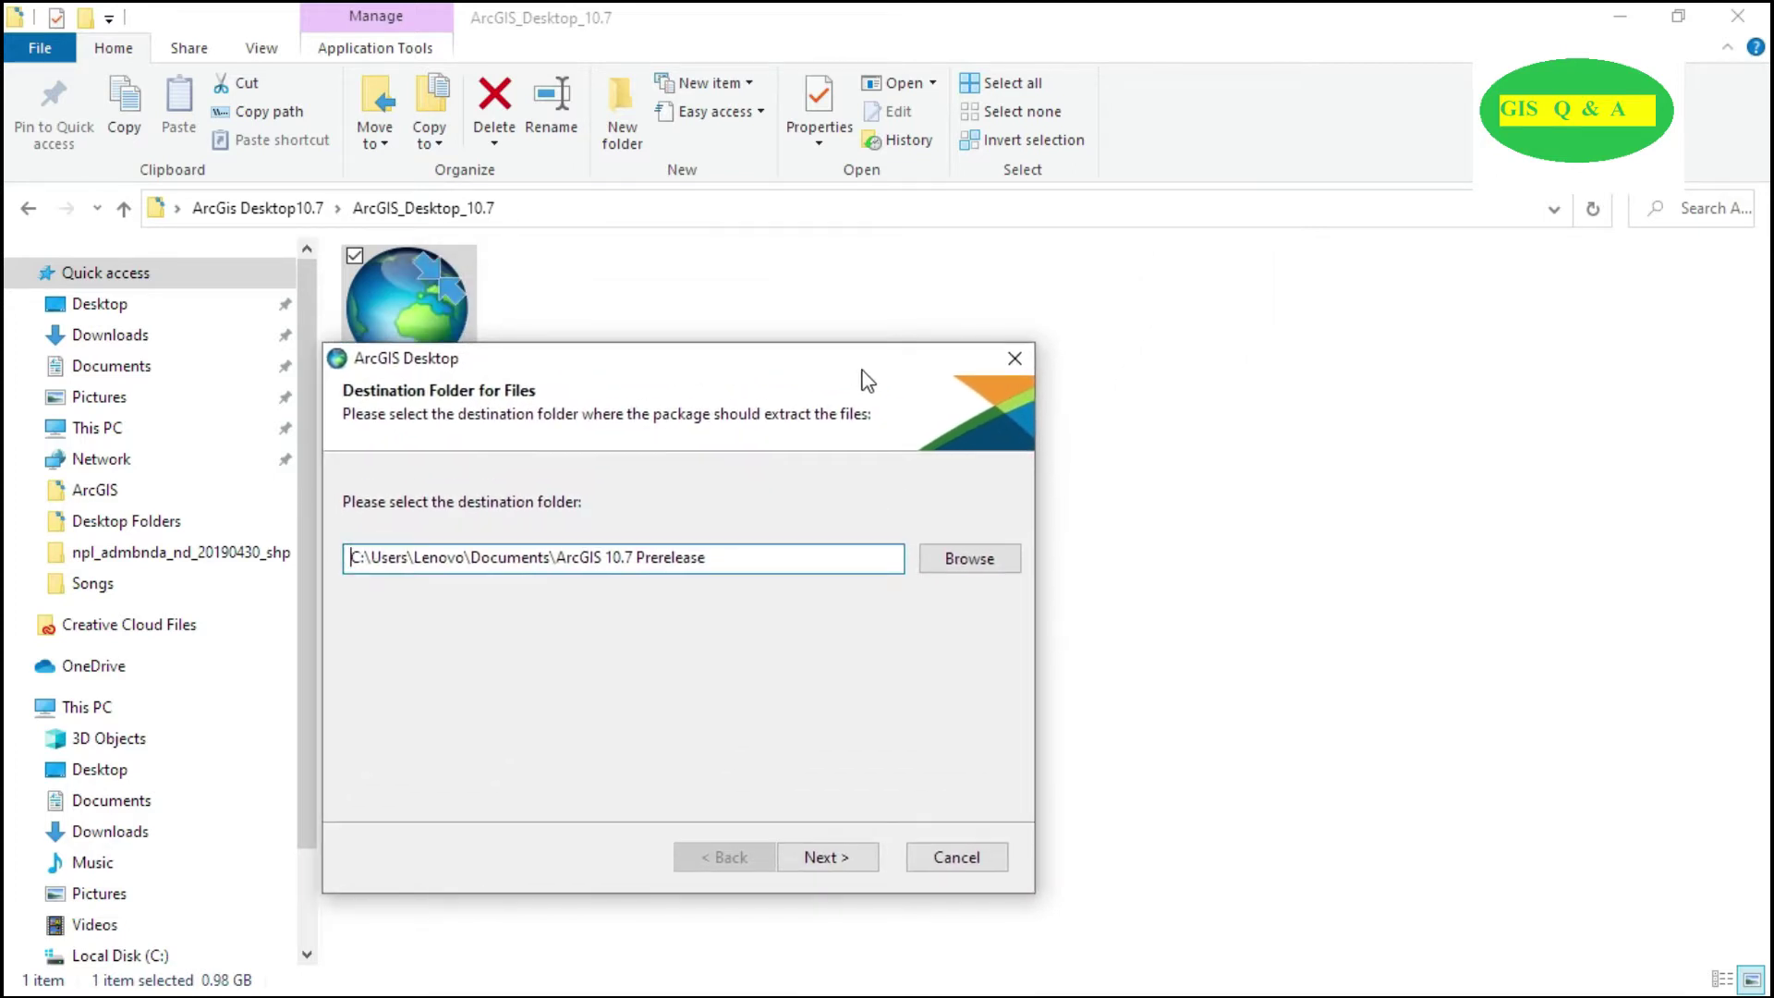
pyautogui.moveTo(861, 370); pyautogui.dragTo(1060, 251)
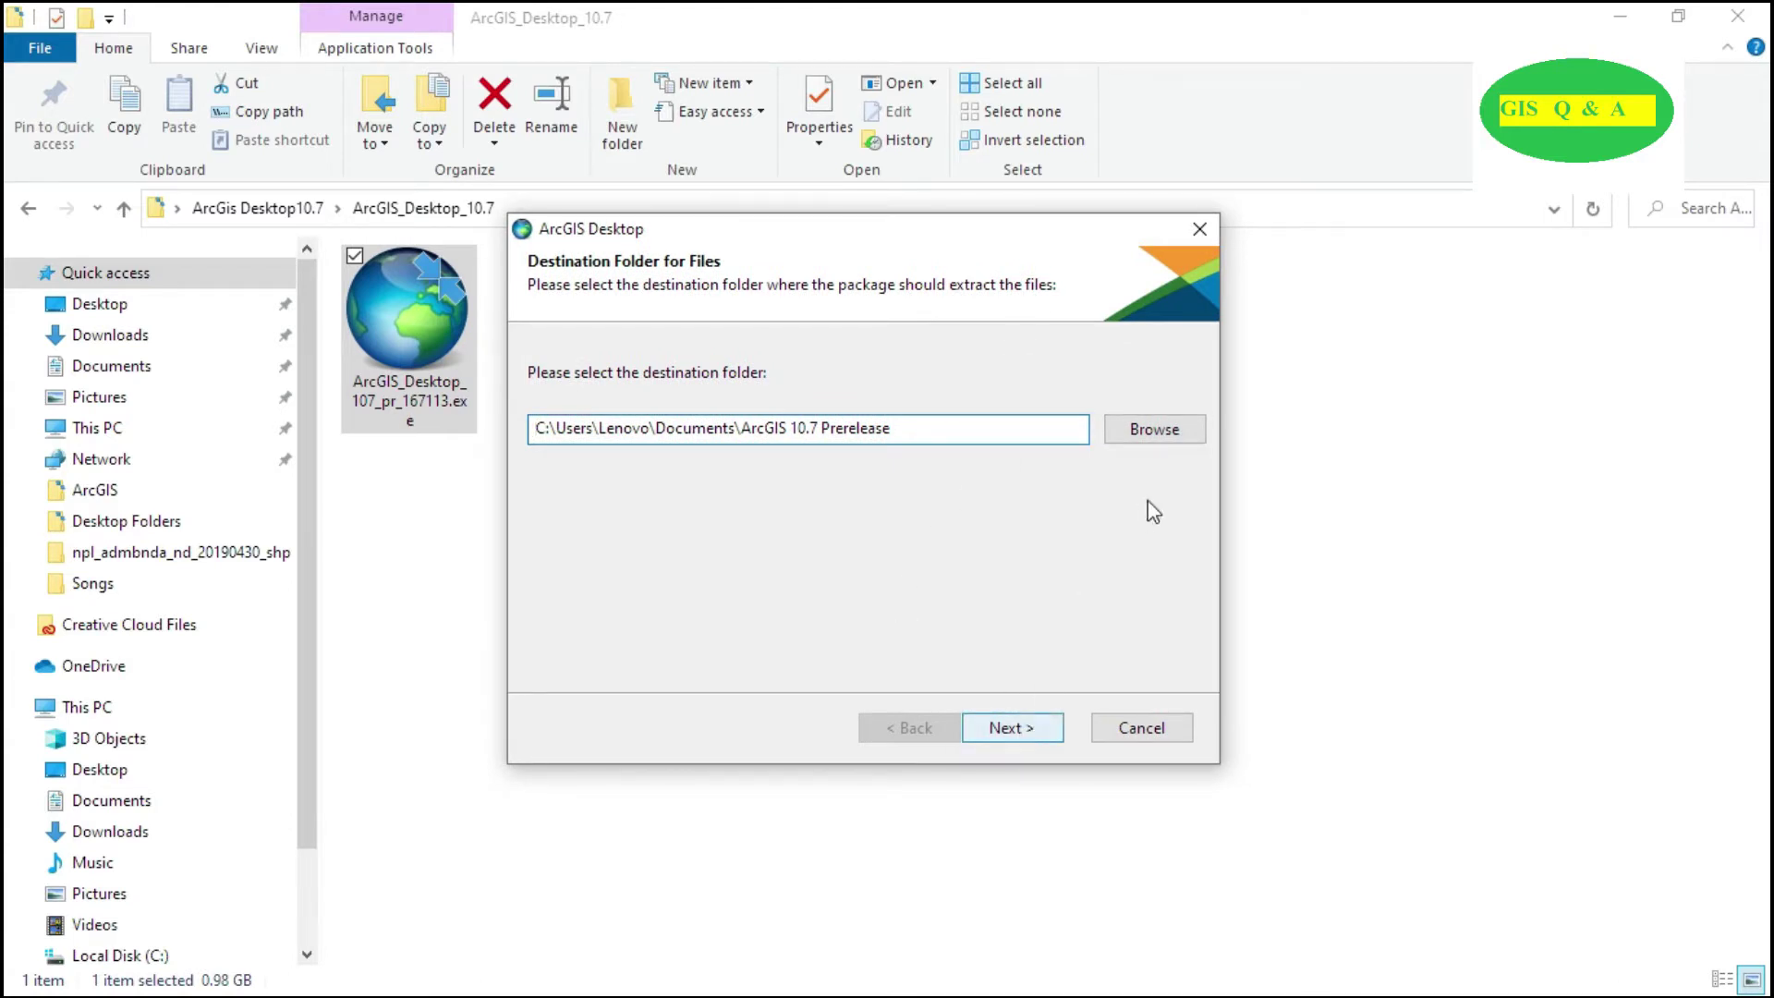
pyautogui.moveTo(708, 219); pyautogui.dragTo(647, 265)
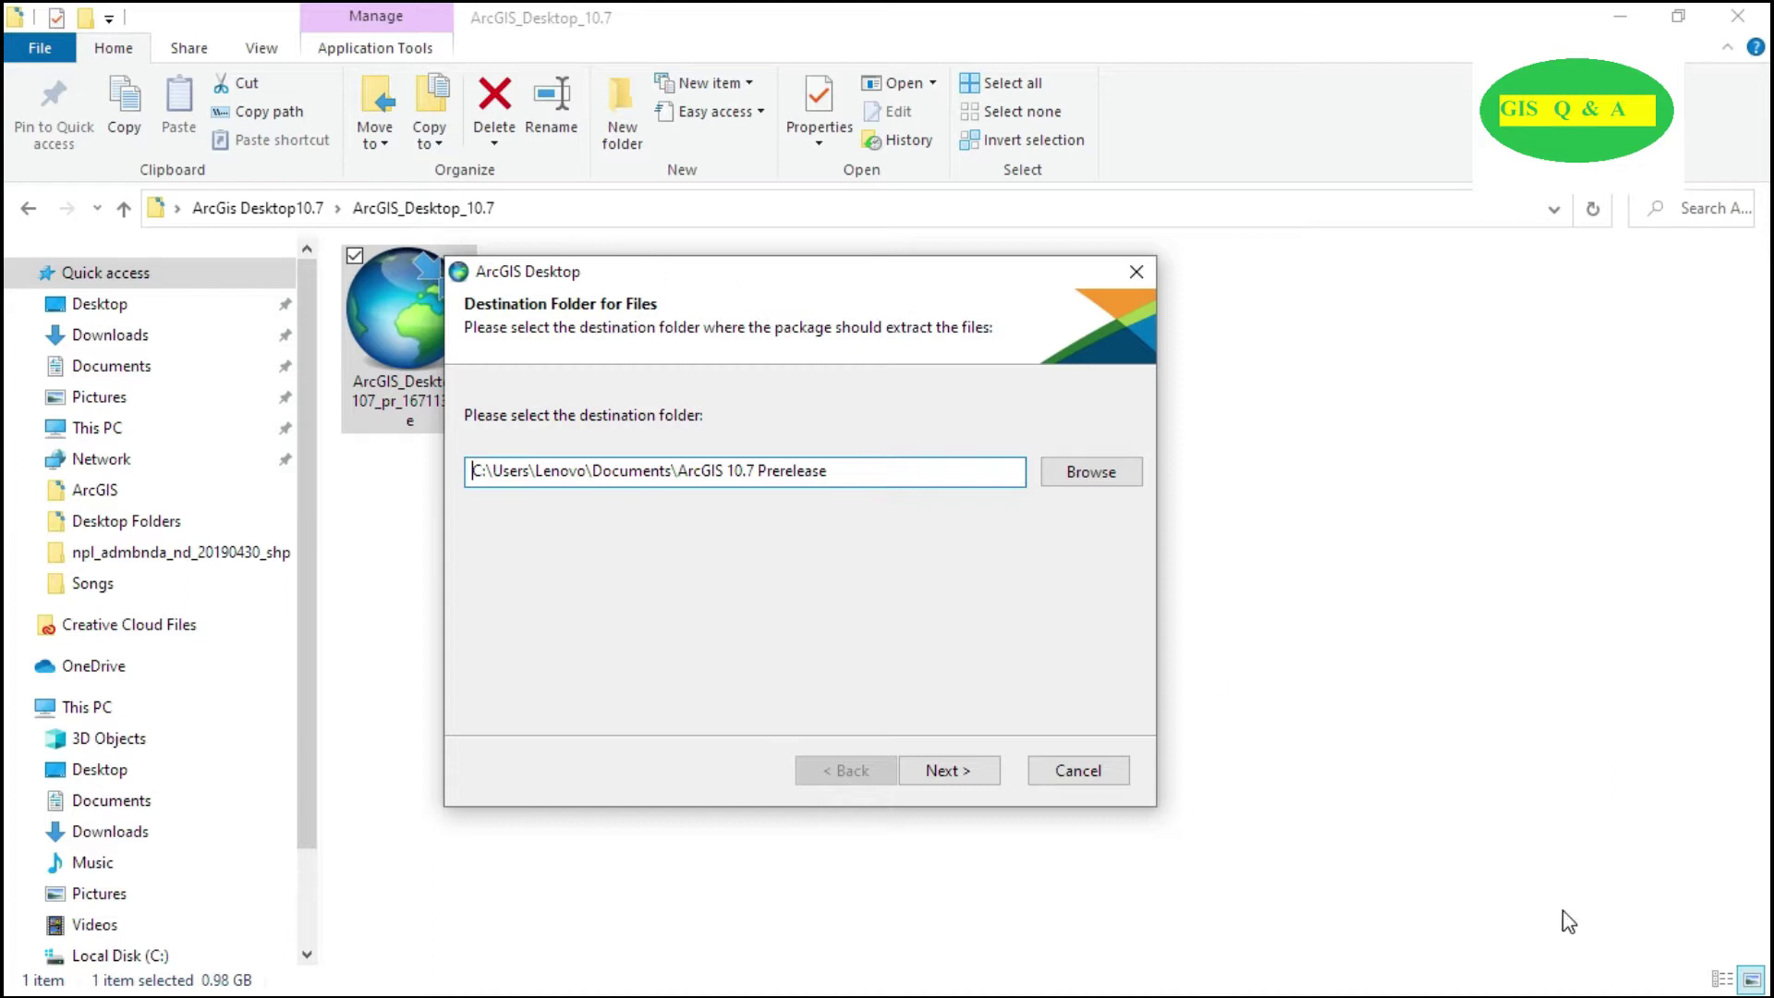
pyautogui.click(1616, 19)
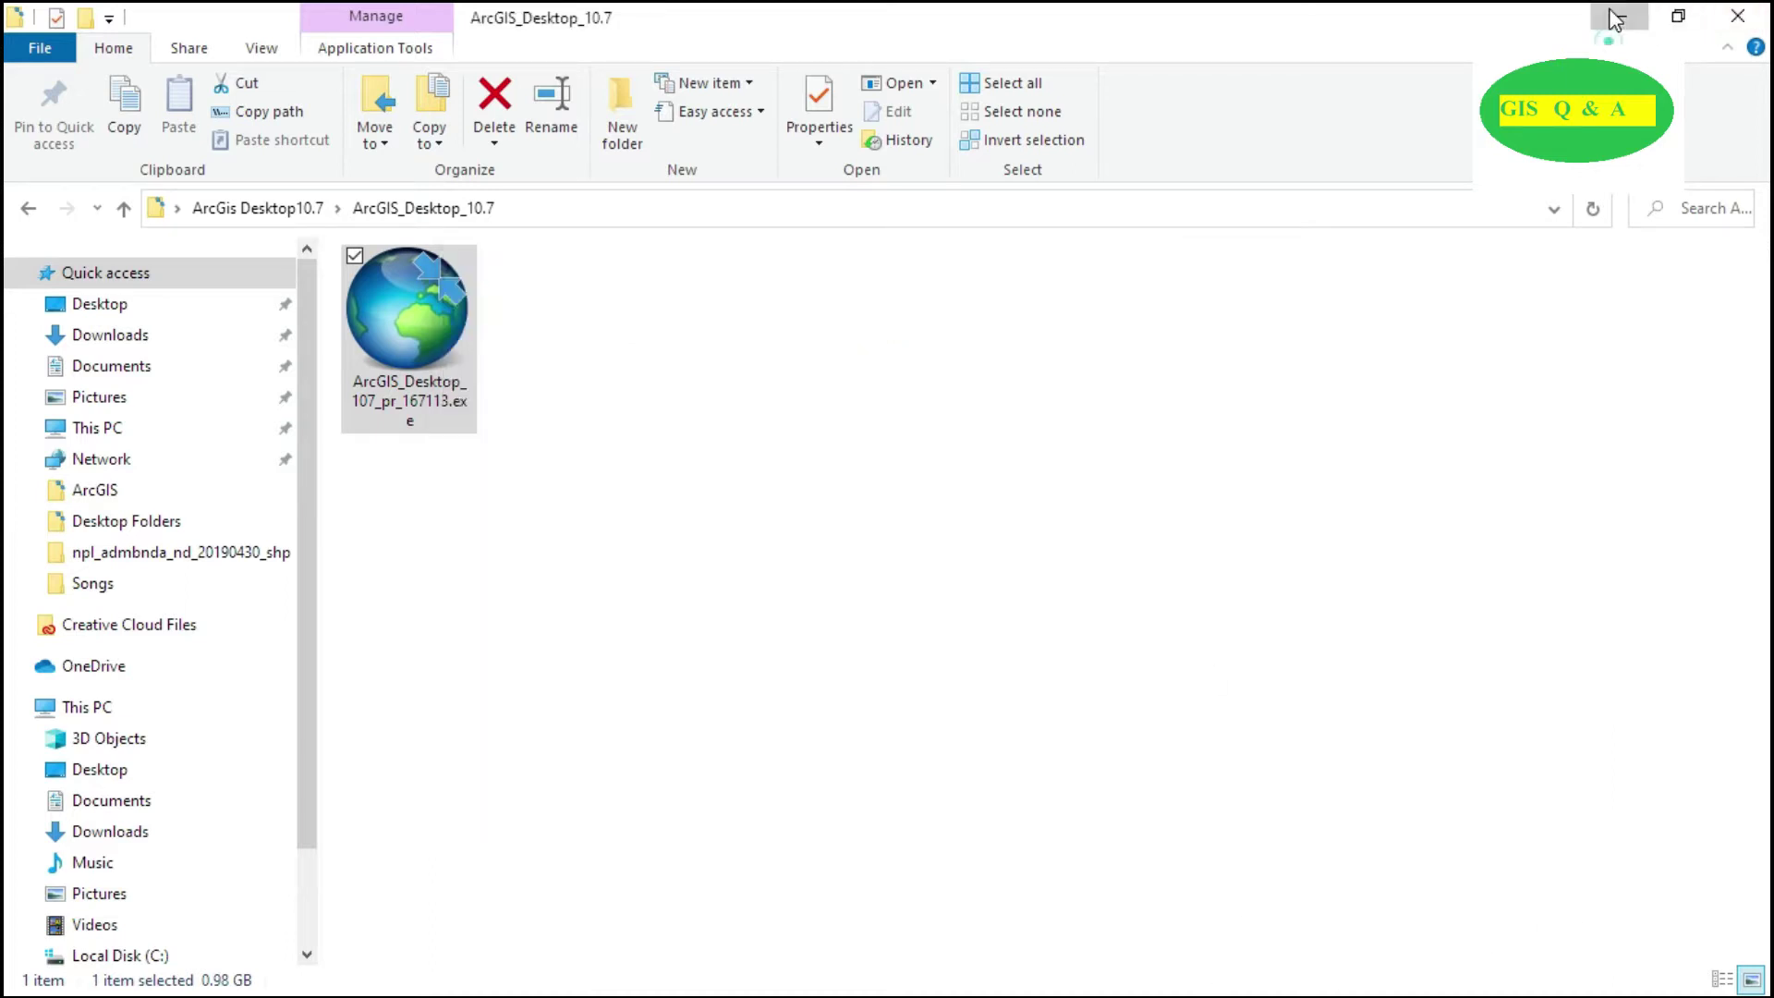
pyautogui.click(1615, 19)
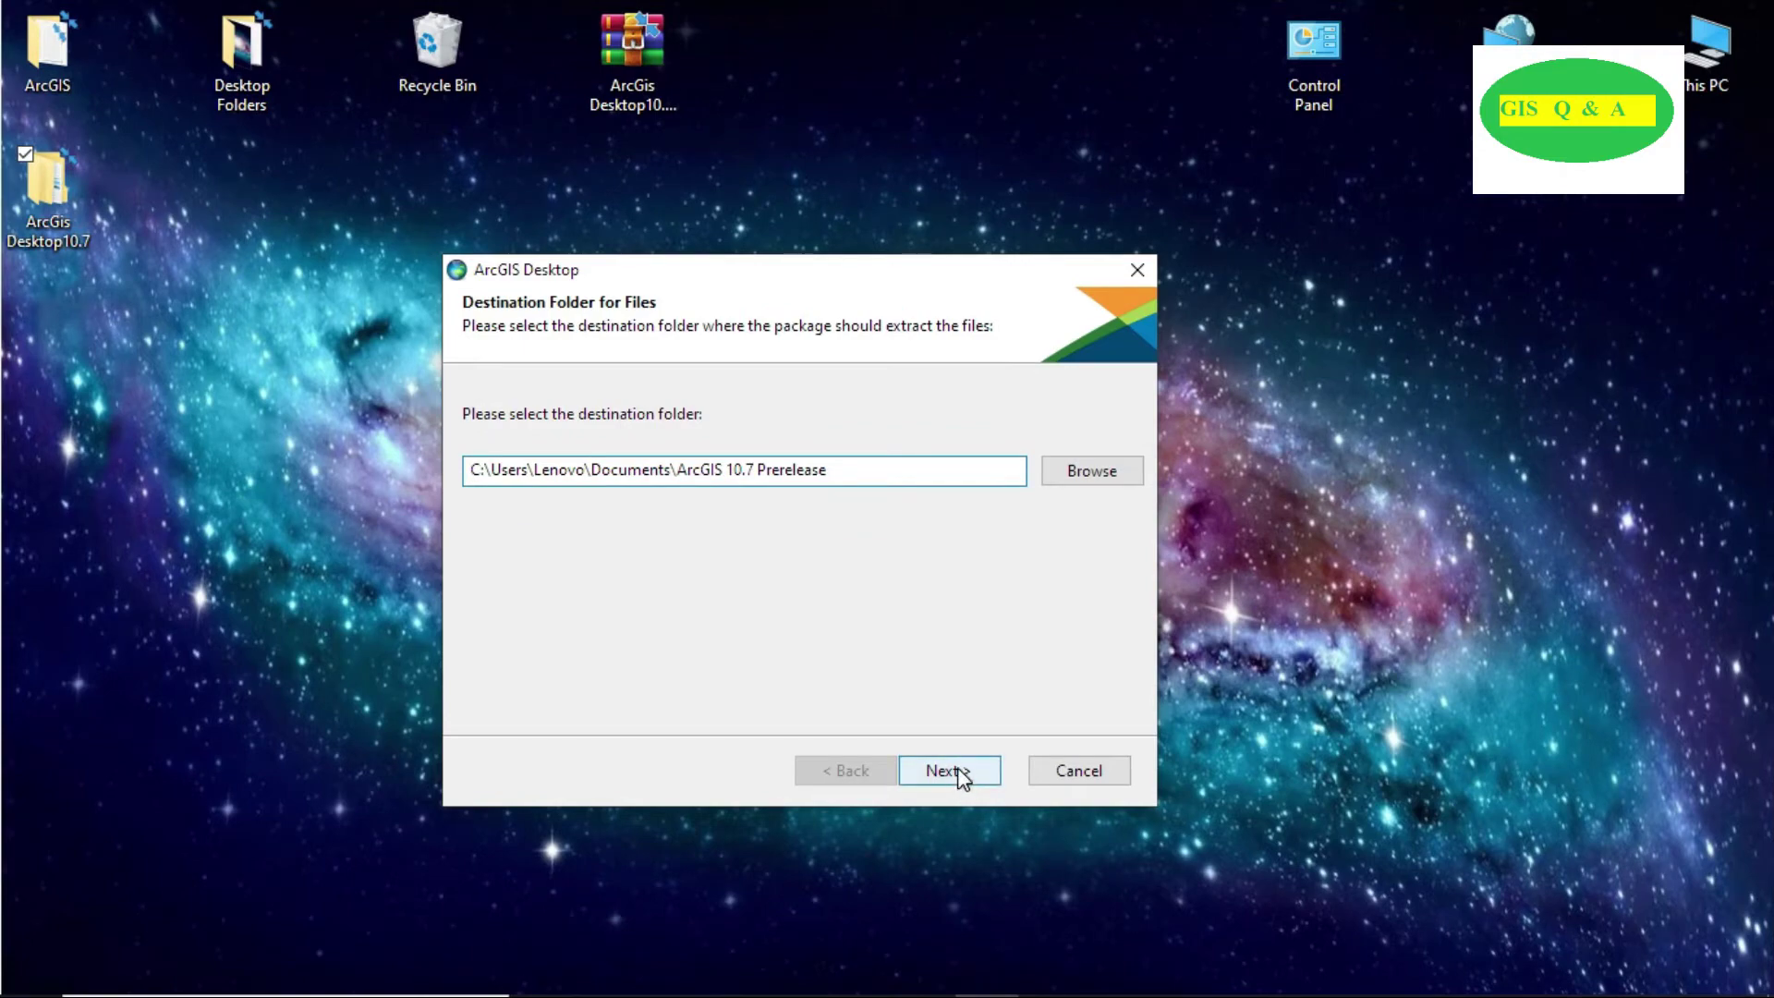
pyautogui.click(959, 770)
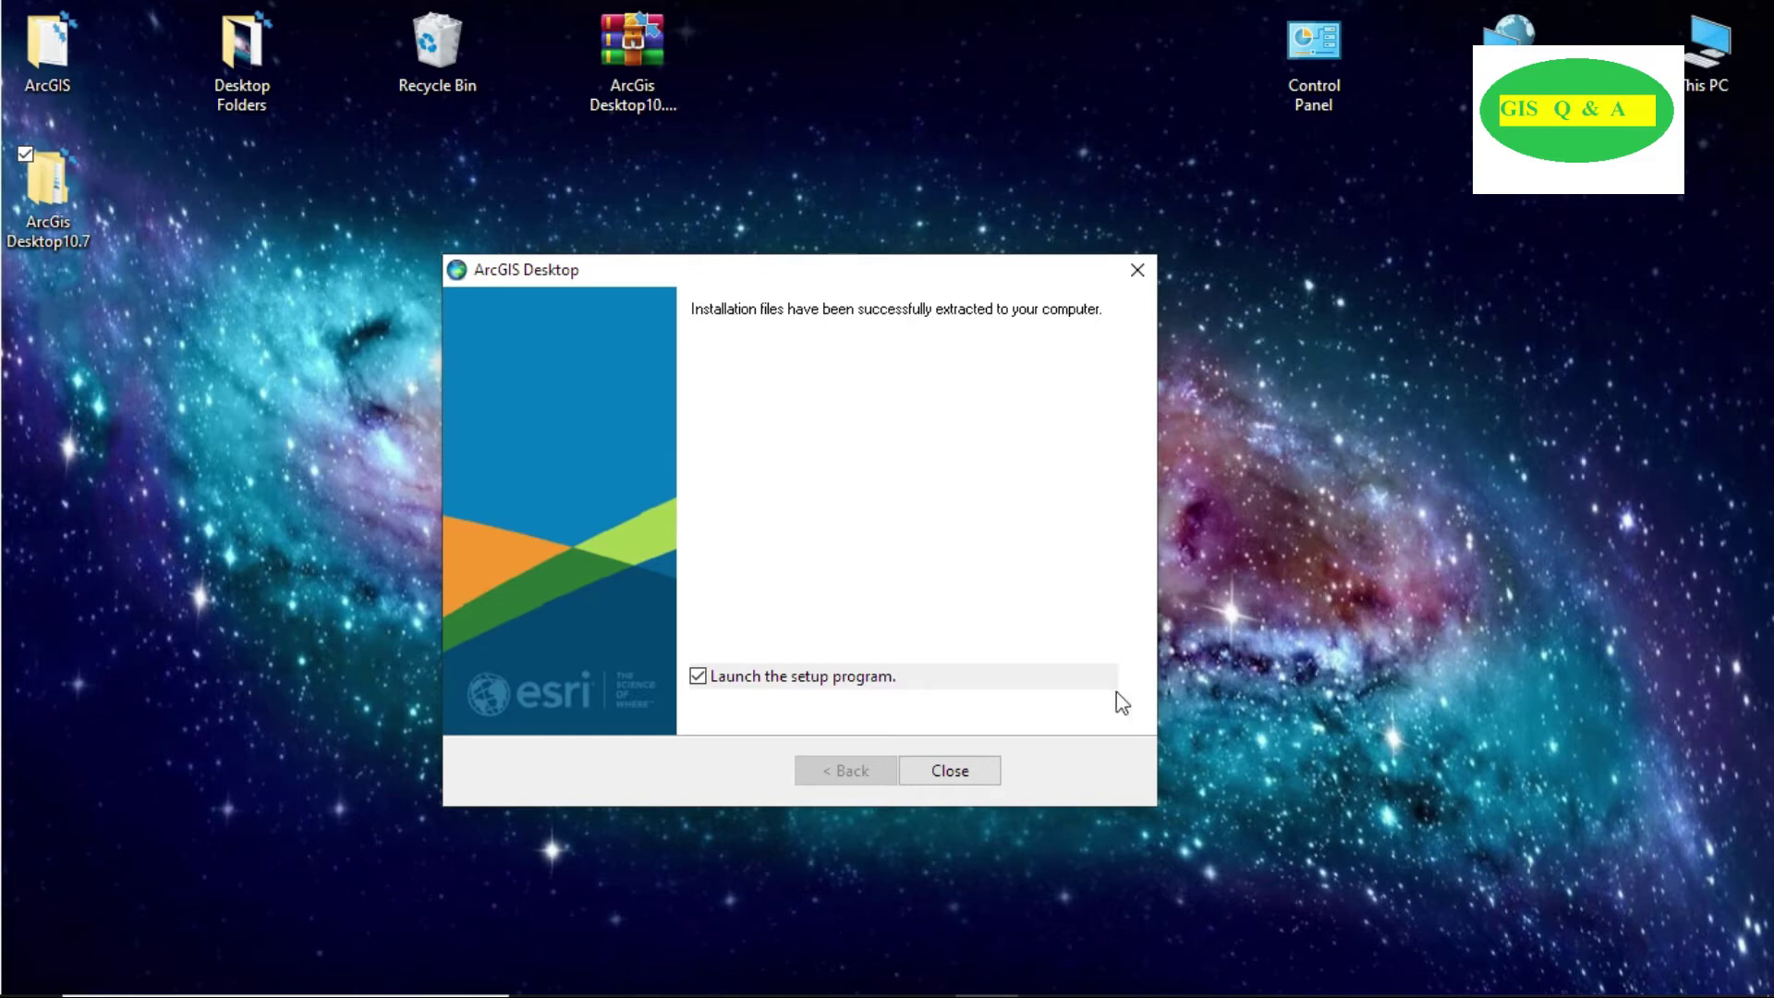
pyautogui.click(962, 774)
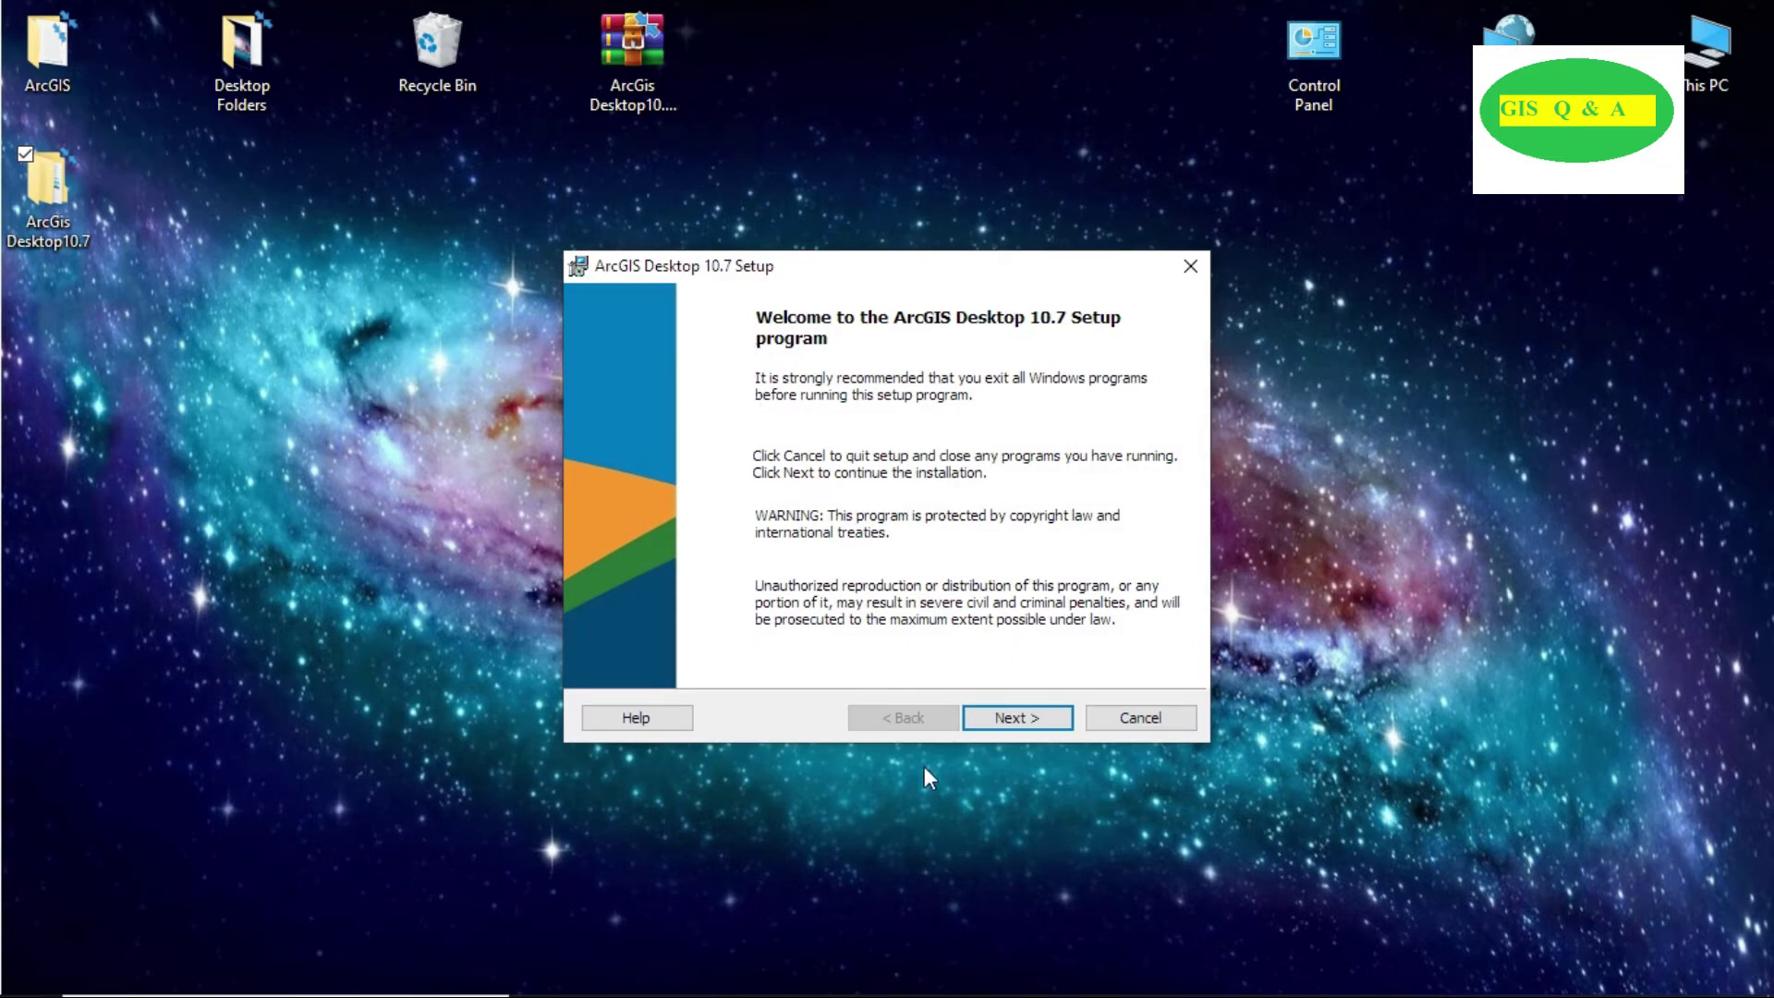
# Step: Proceed past the ArcGIS Desktop 10.7 Setup welcome page and accept the master agreement
pyautogui.click(1035, 717)
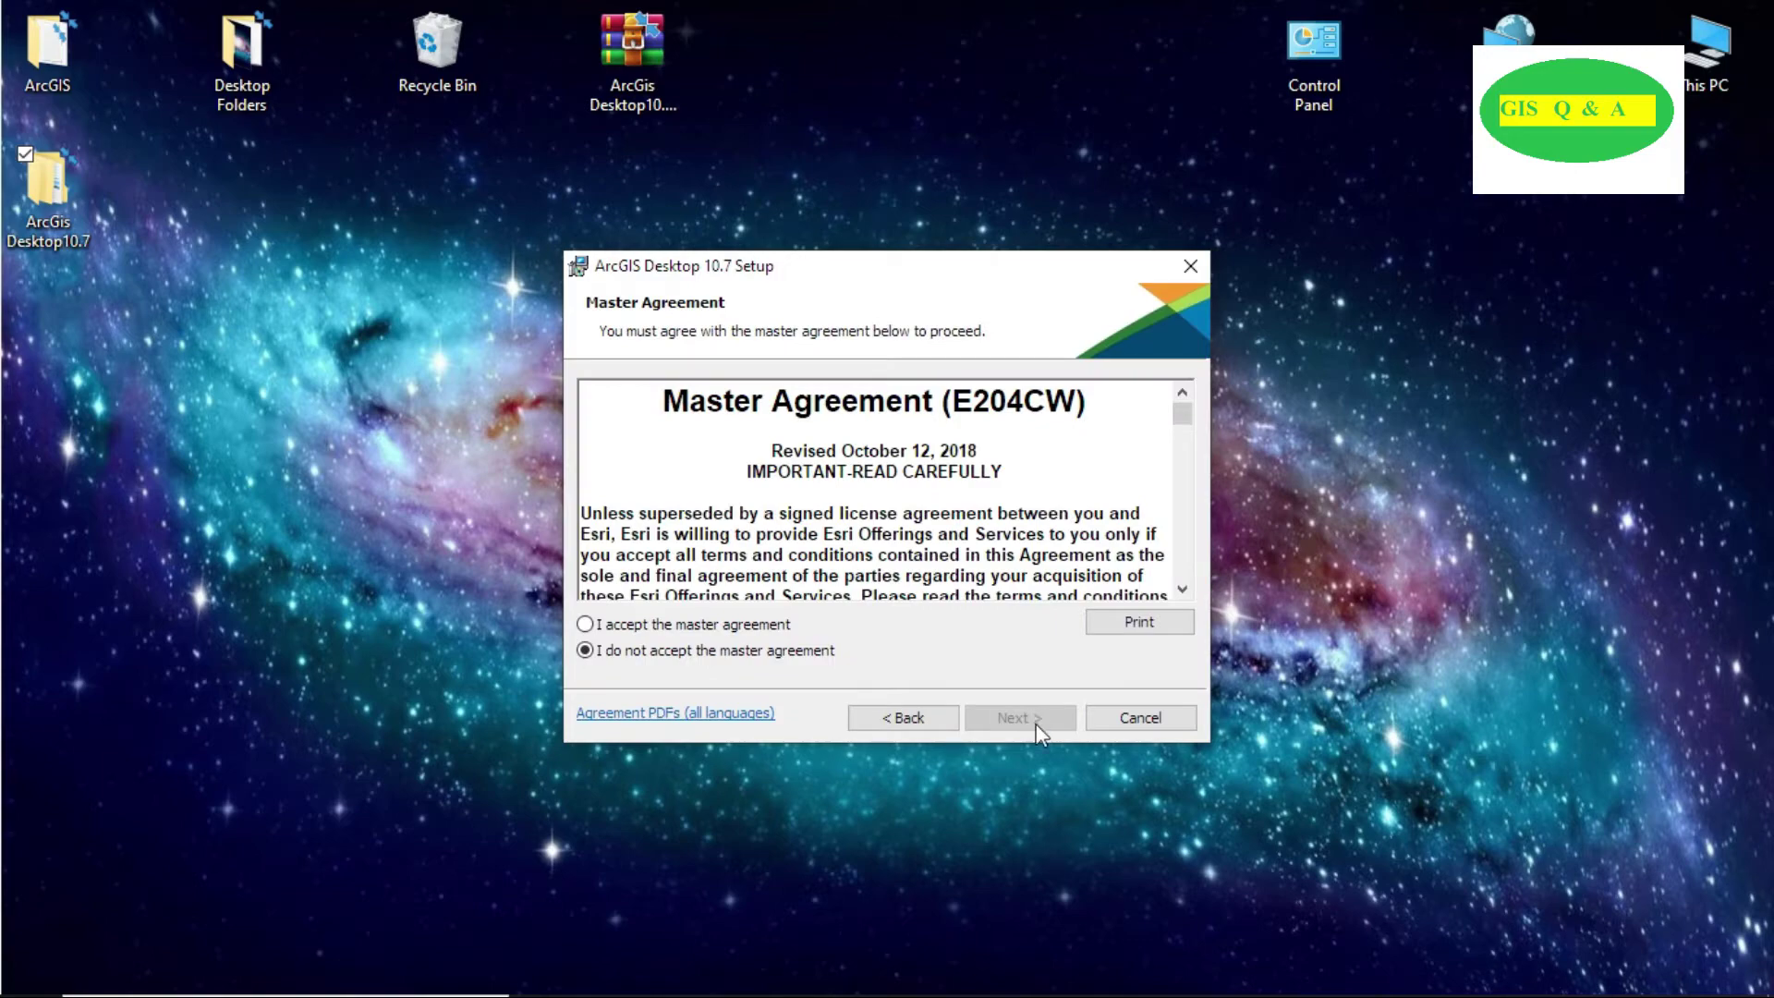
pyautogui.click(661, 626)
pyautogui.scroll(-15, 878, 504)
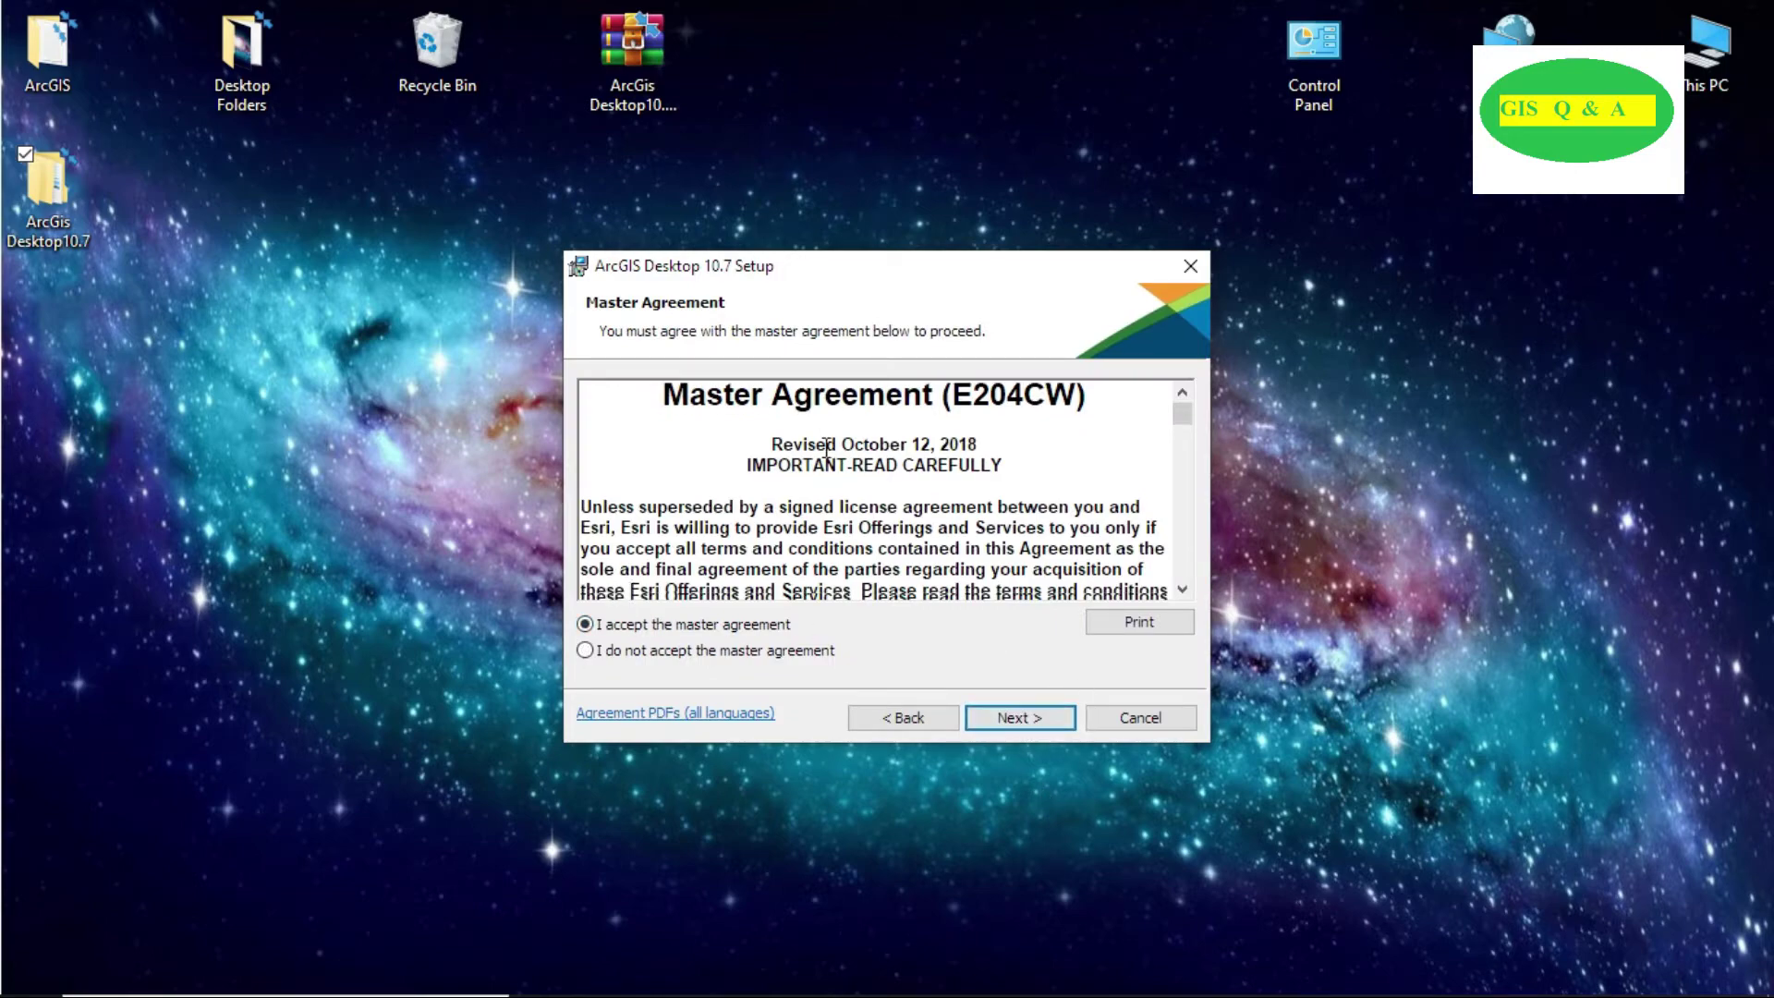
pyautogui.click(1068, 717)
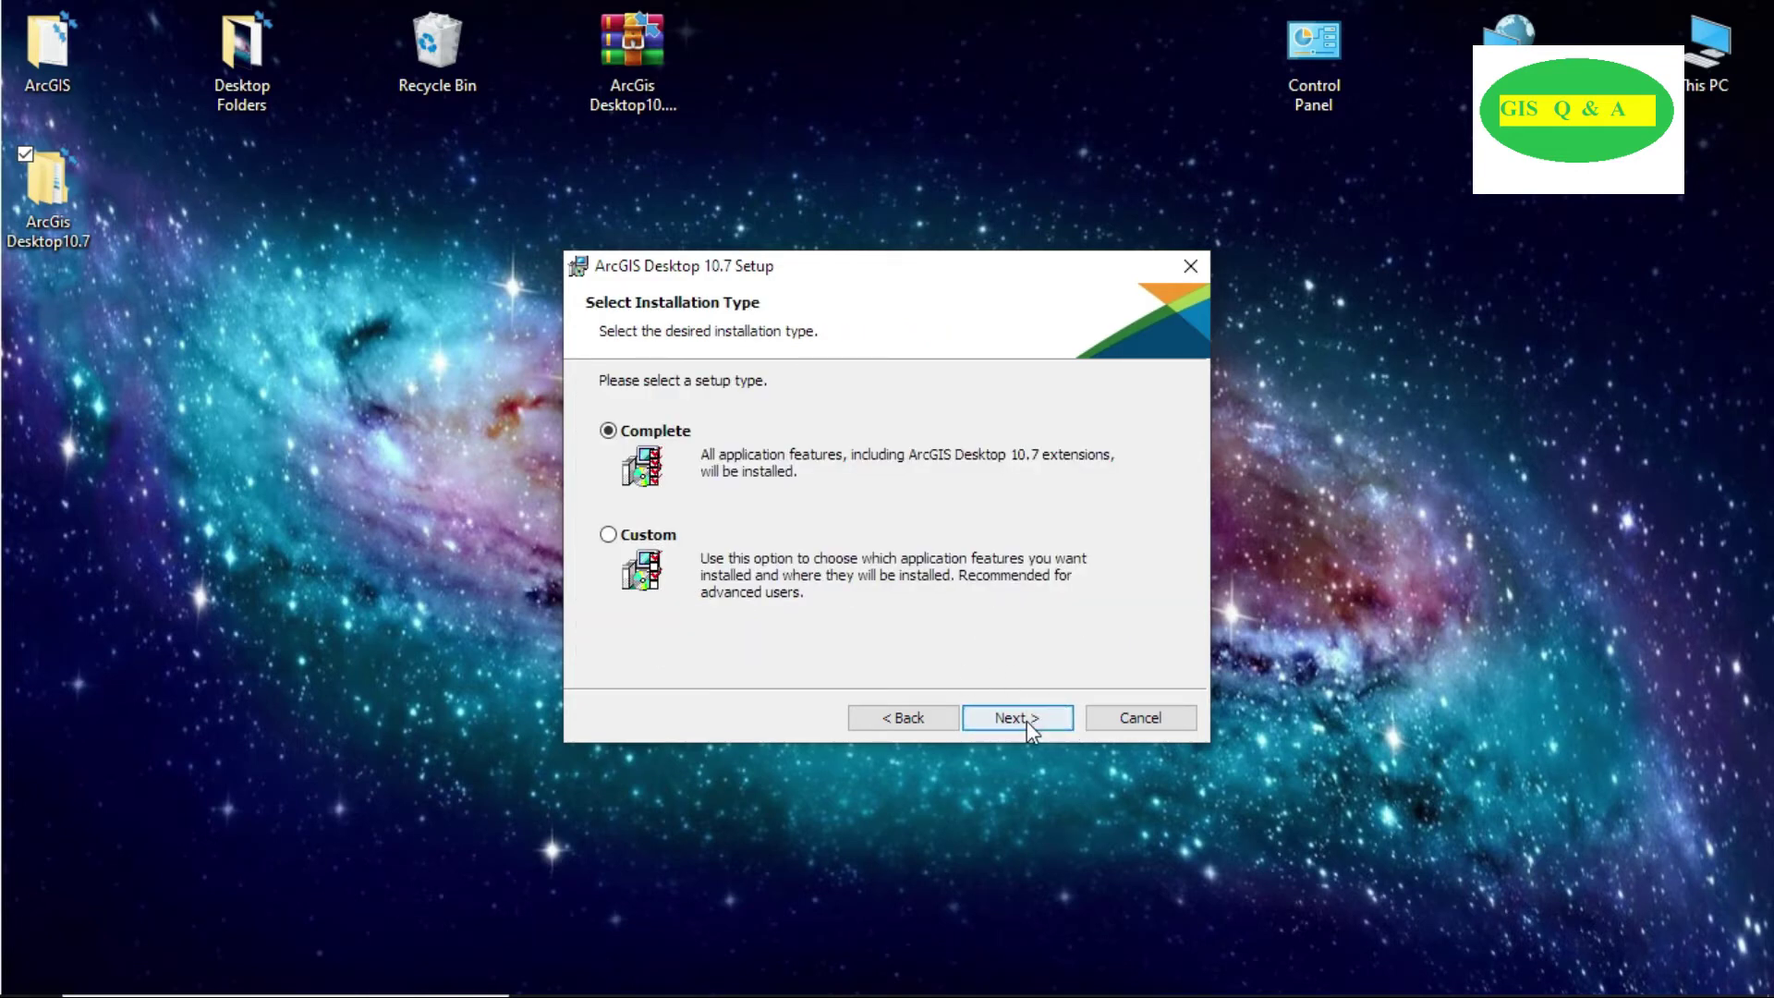
# Step: Start a Complete installation using the default ArcGIS destination folder and the default Python folder C:\Python27\
pyautogui.click(1025, 719)
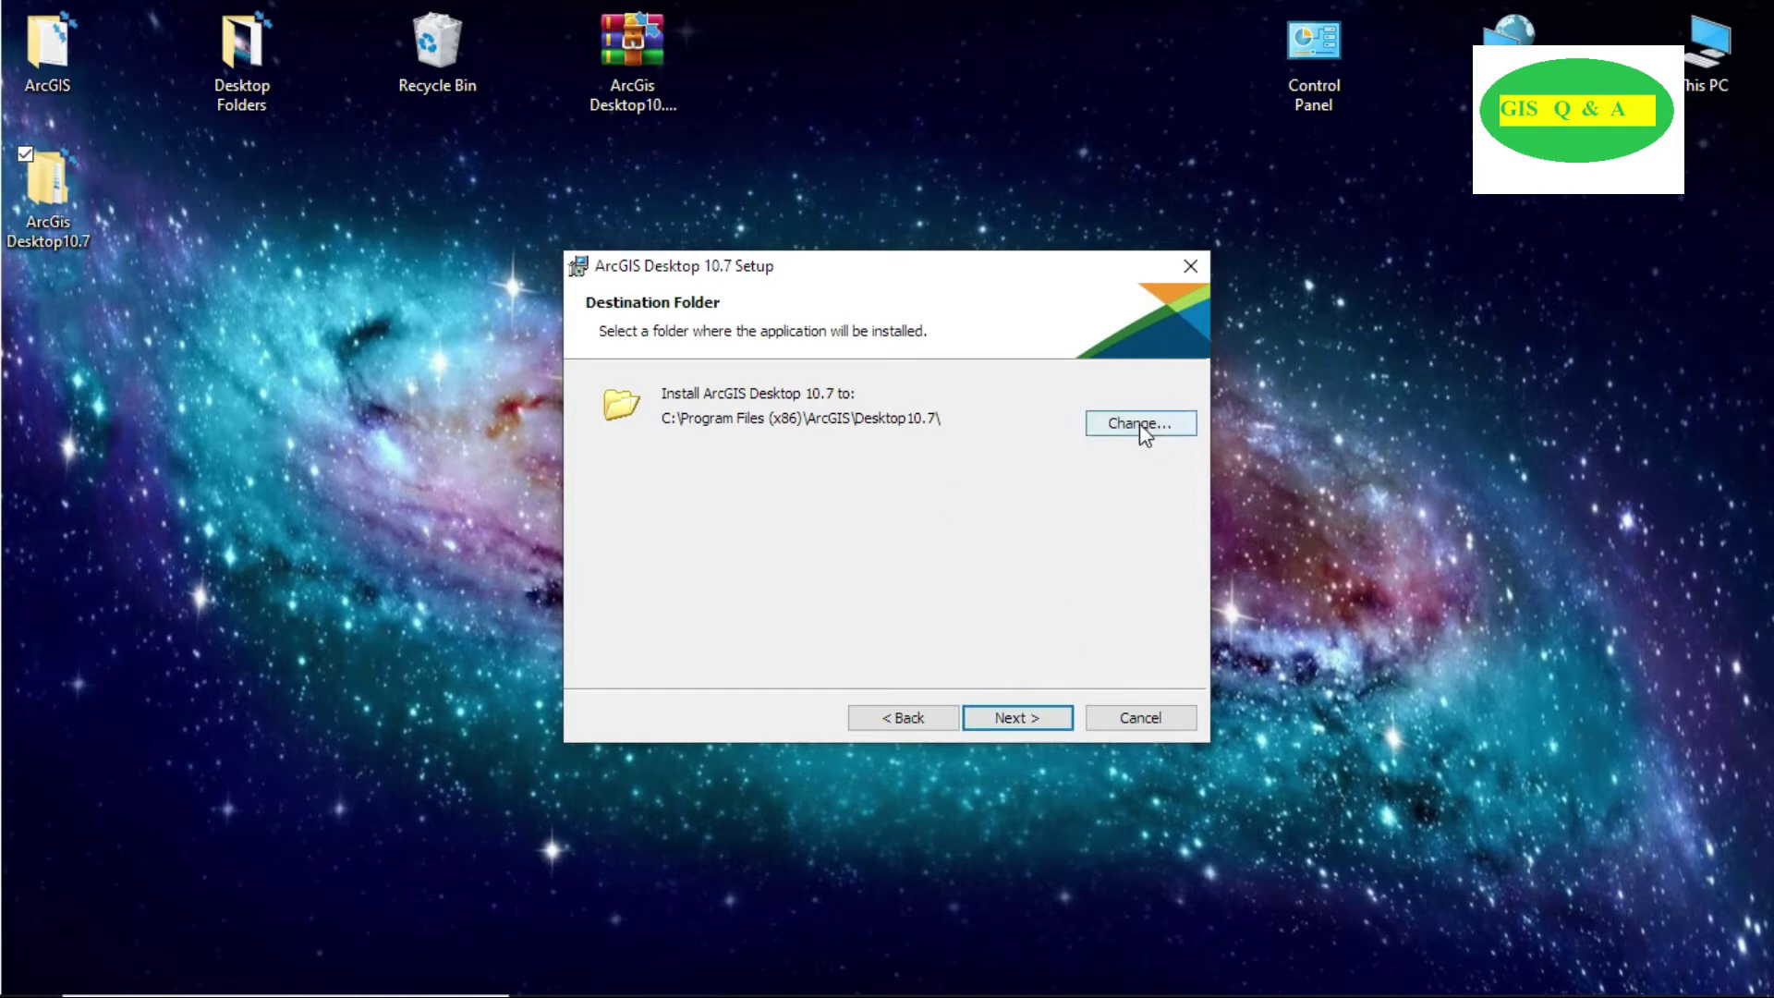
pyautogui.click(1044, 719)
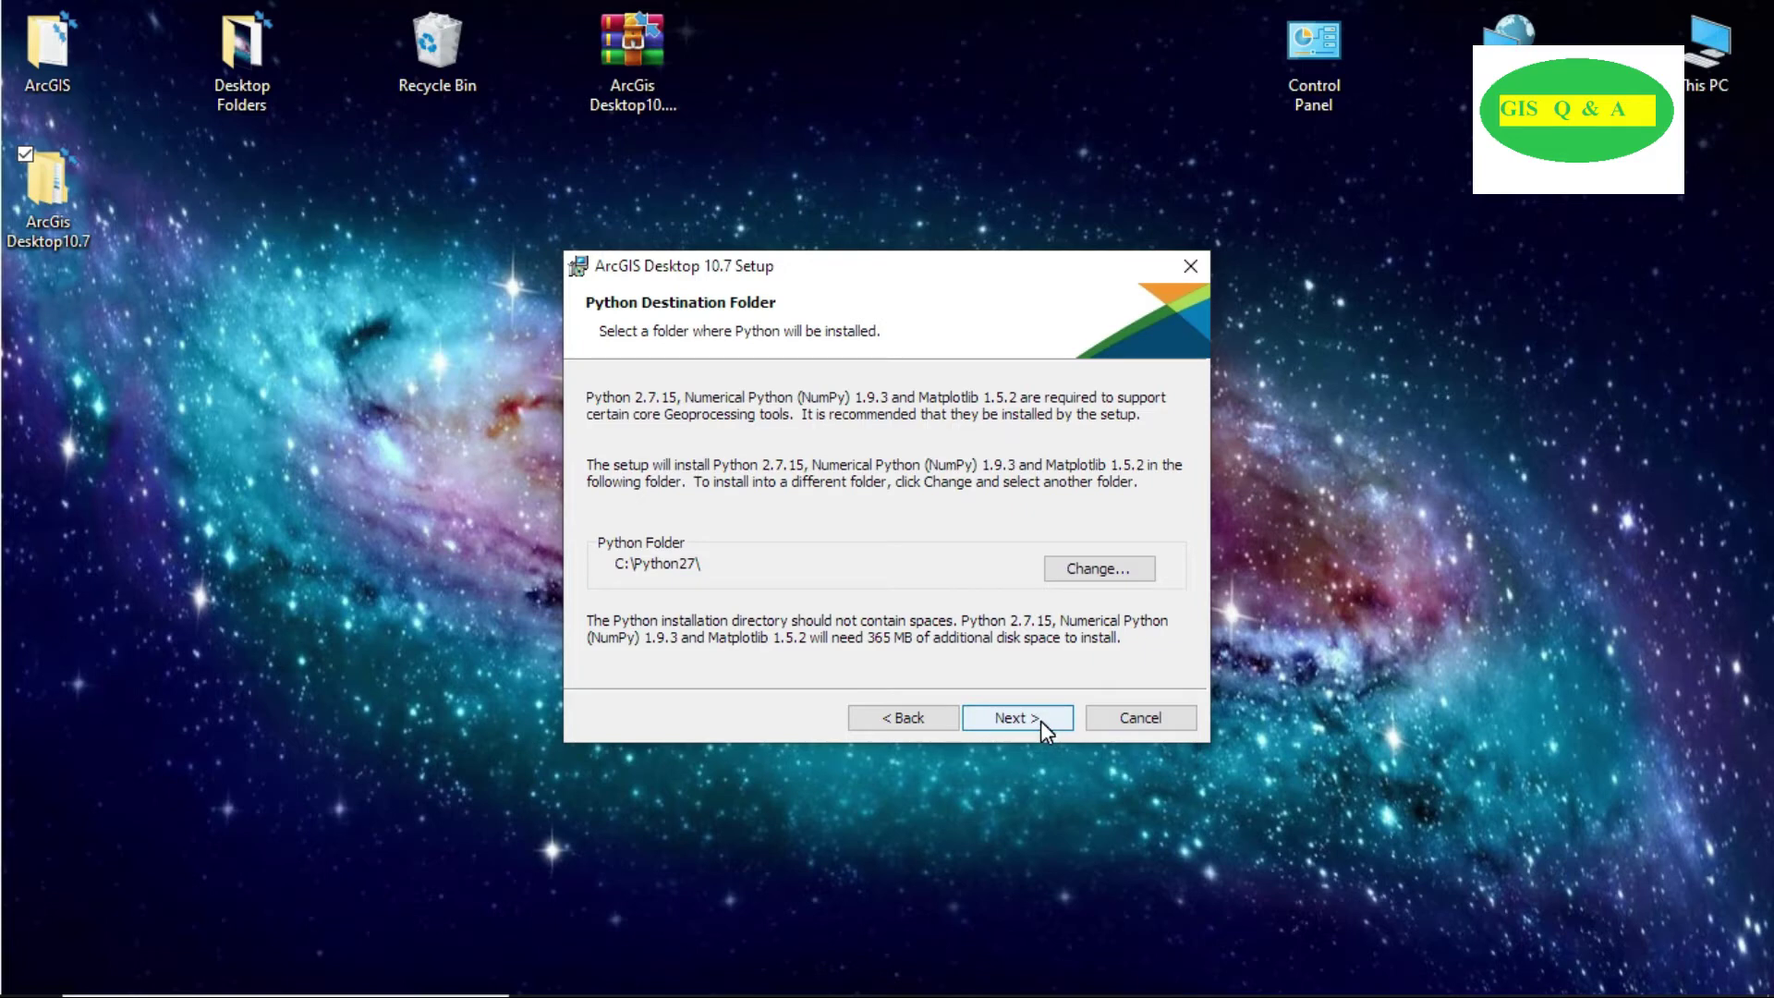
pyautogui.click(1040, 721)
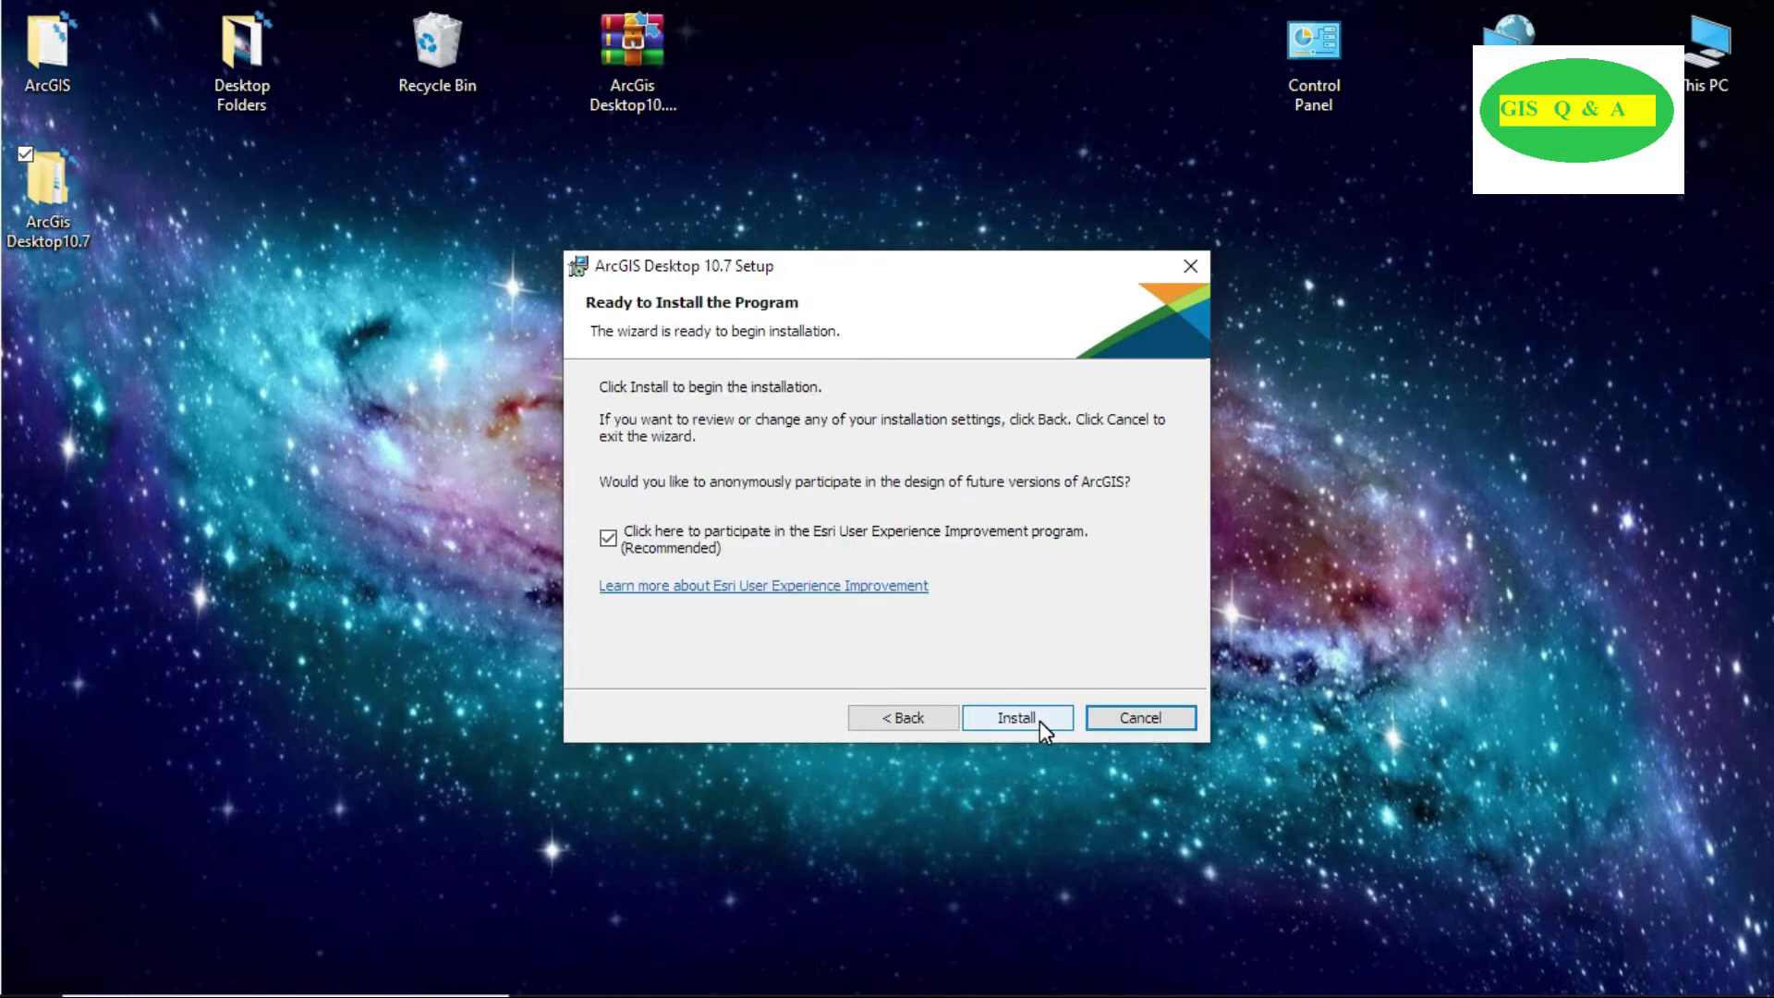
pyautogui.click(1030, 724)
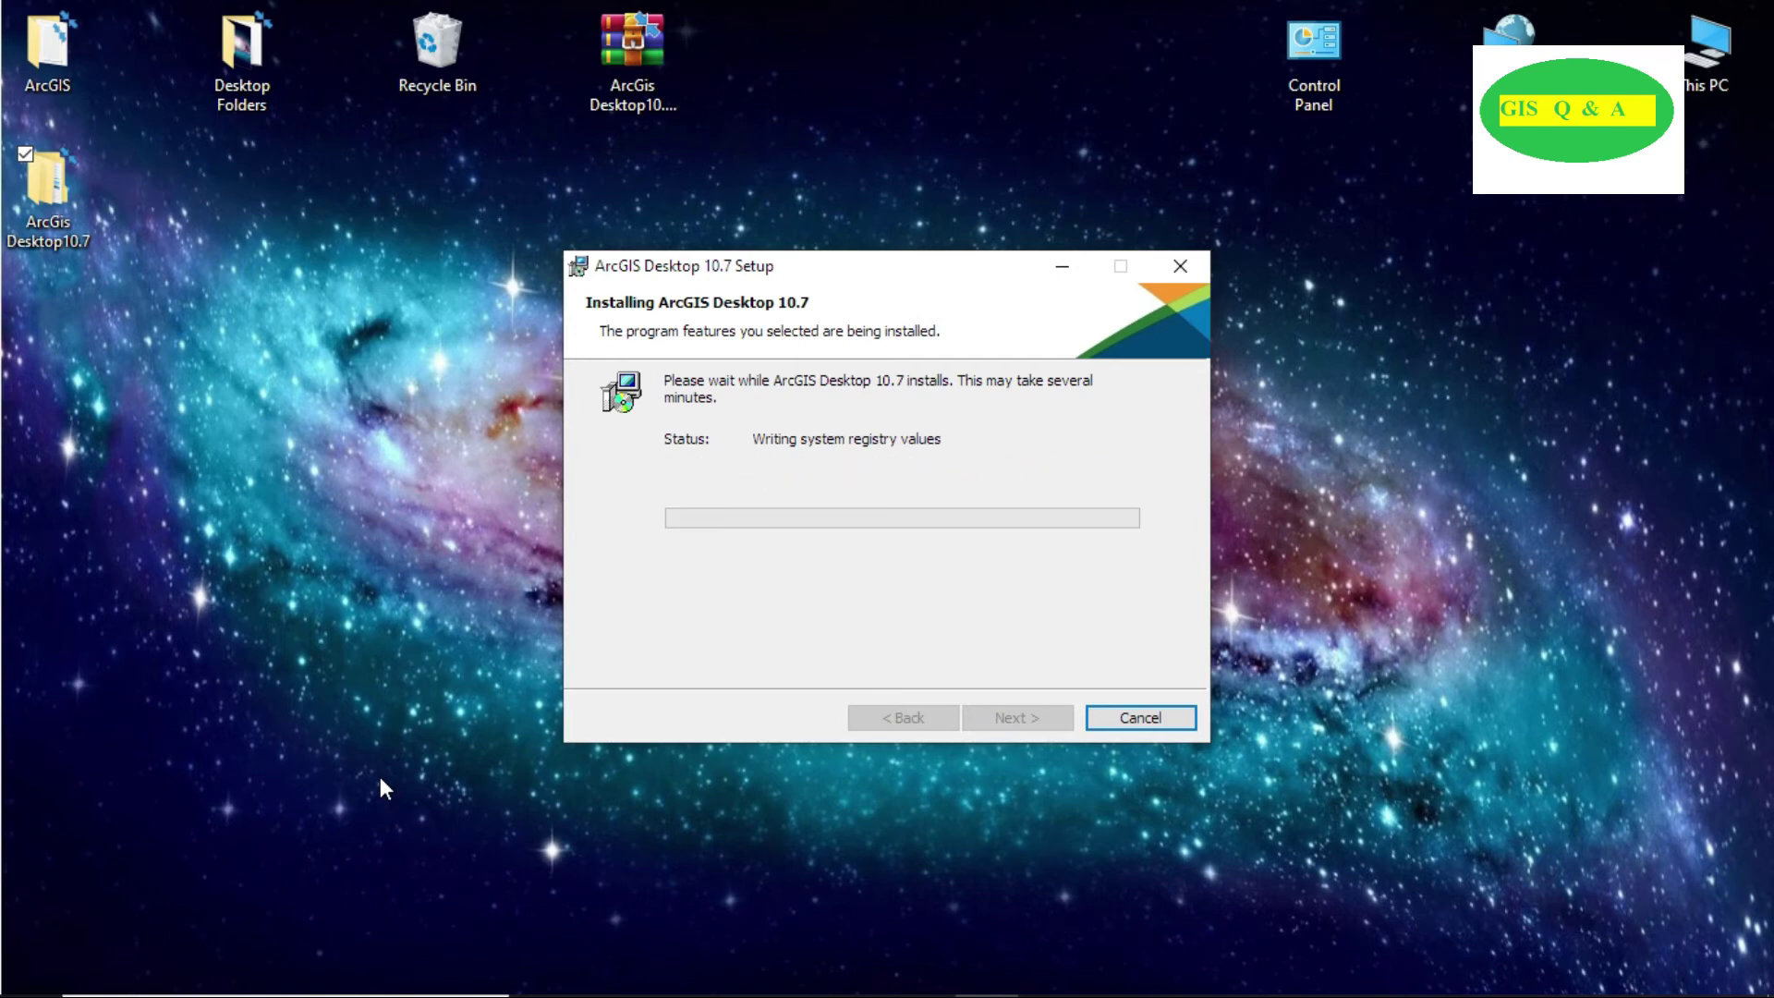
# Step: Finish the ArcGIS Desktop setup, view the Desktop product options in ArcGIS Administrator and close it with the settings as they are
pyautogui.moveTo(748, 989)
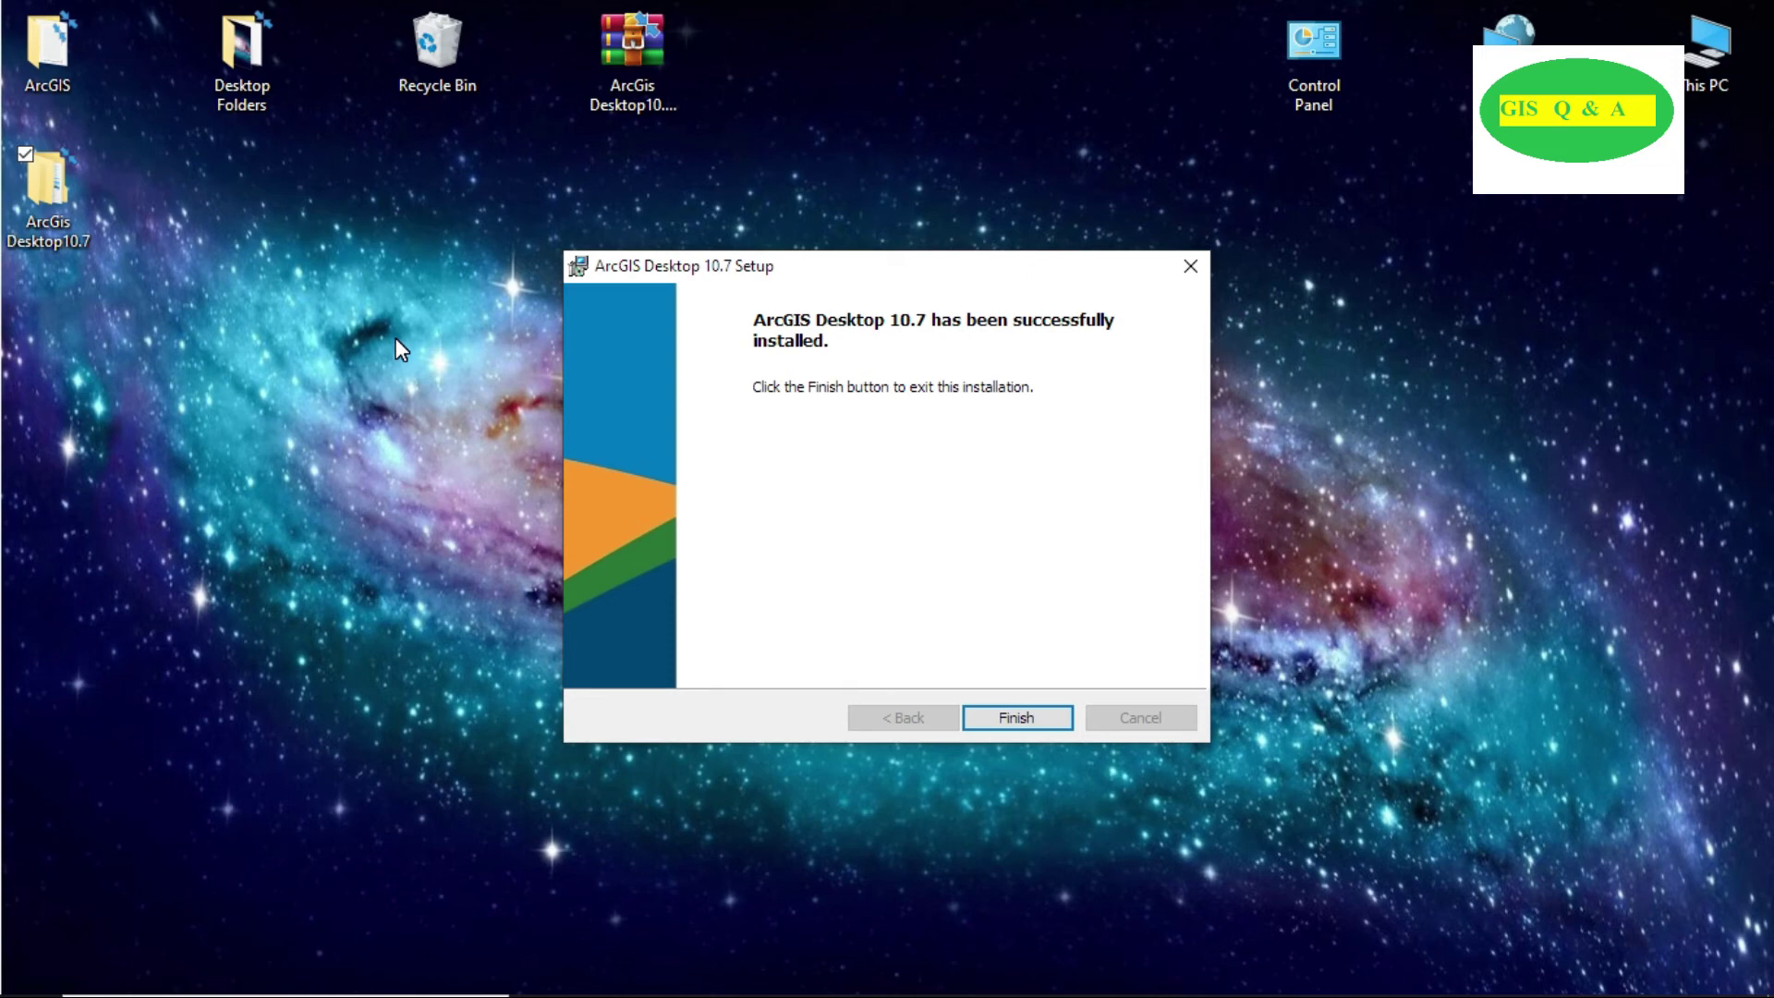
pyautogui.click(1044, 719)
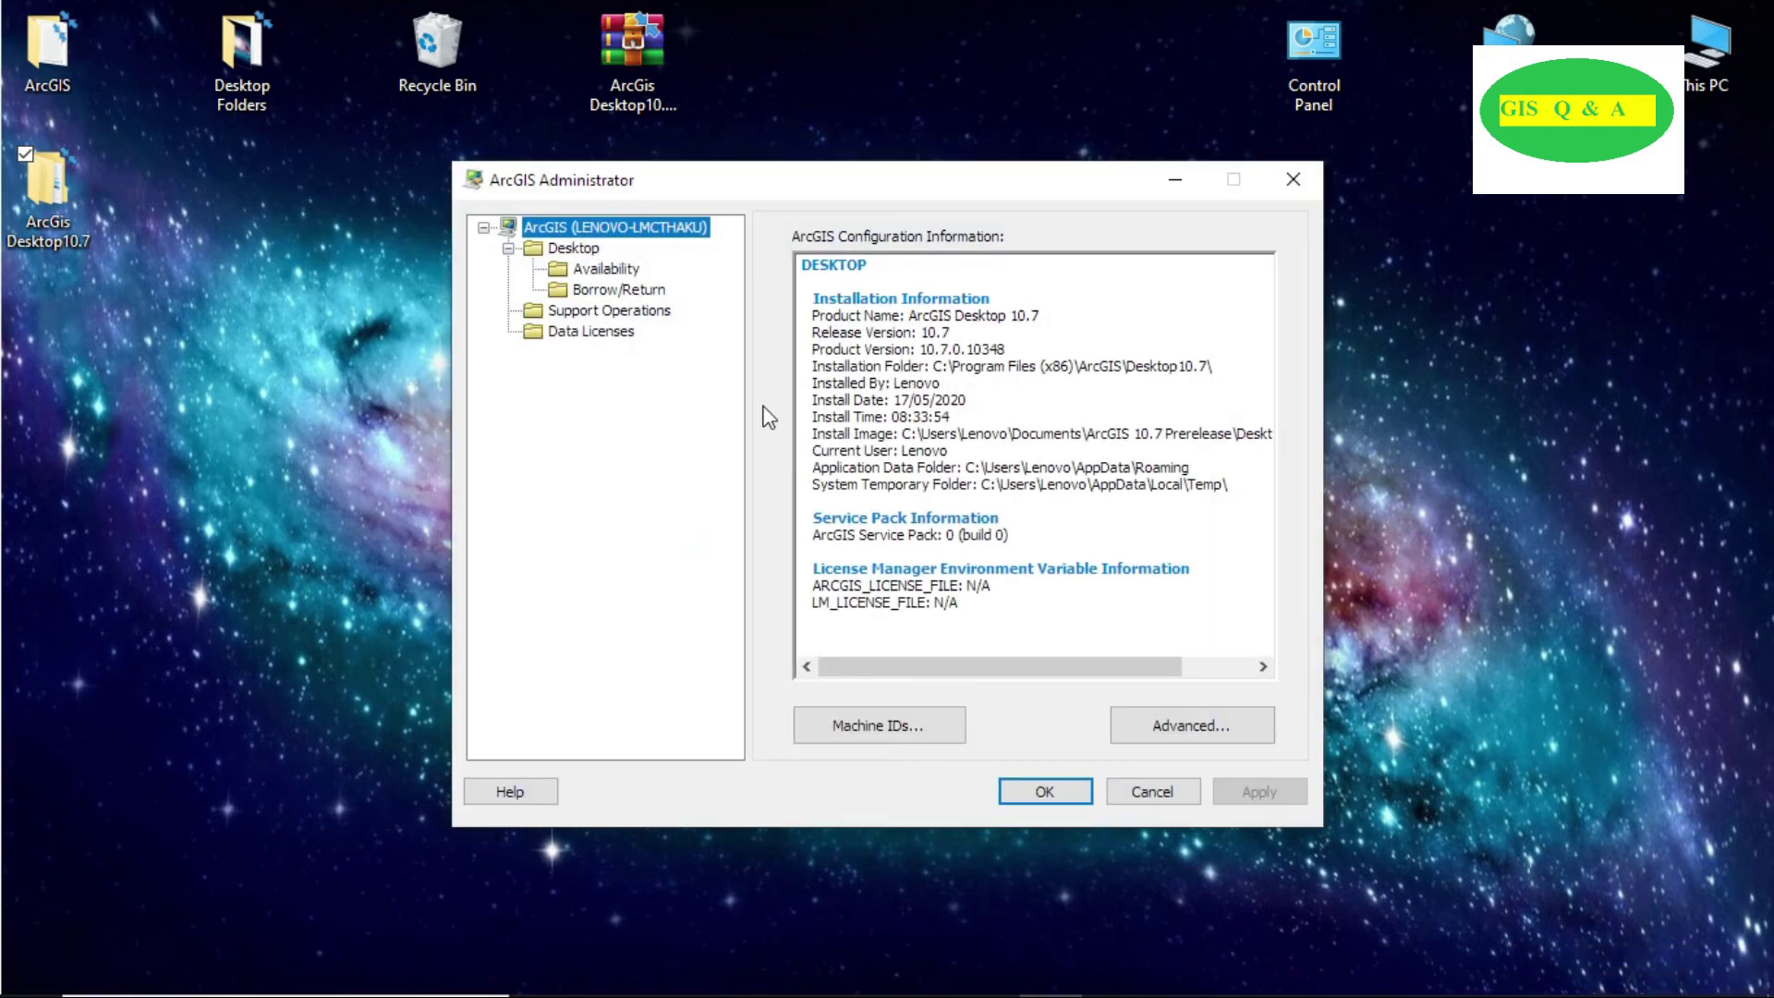
pyautogui.click(581, 248)
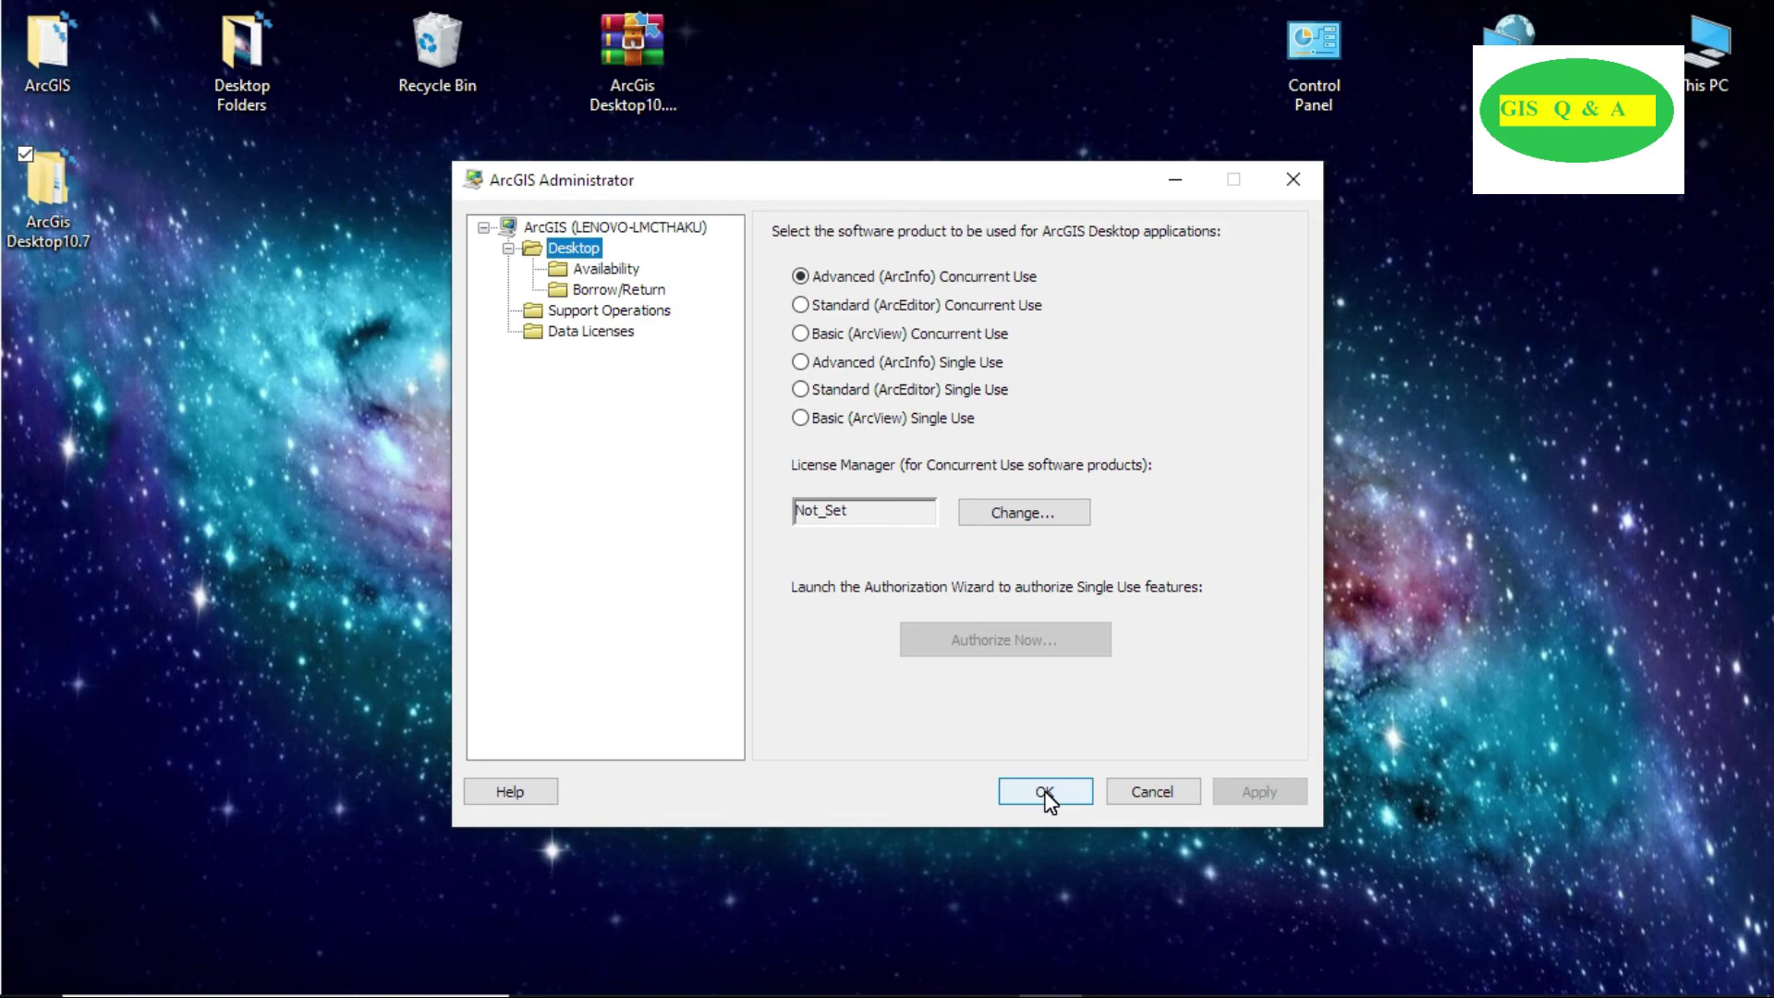
pyautogui.click(1045, 792)
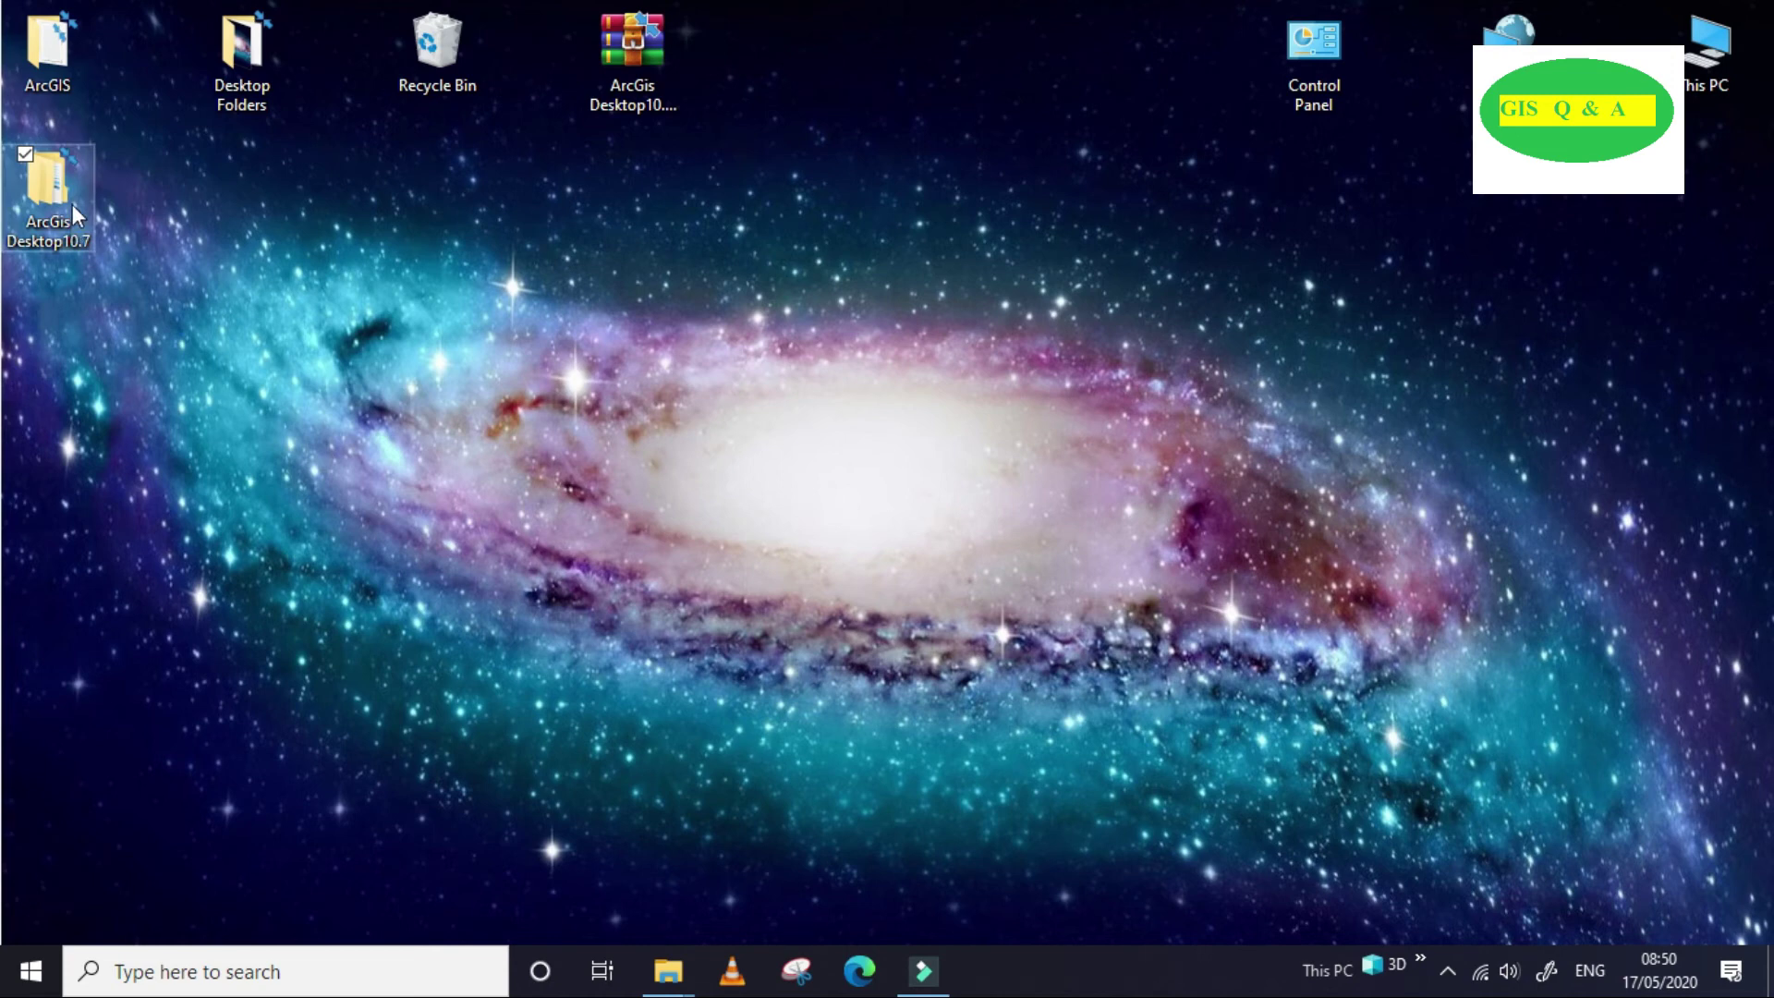
# Step: Refresh the desktop and open the Crack folder inside the Activation subfolder of ArcGis Desktop10.7
pyautogui.doubleClick(66, 178)
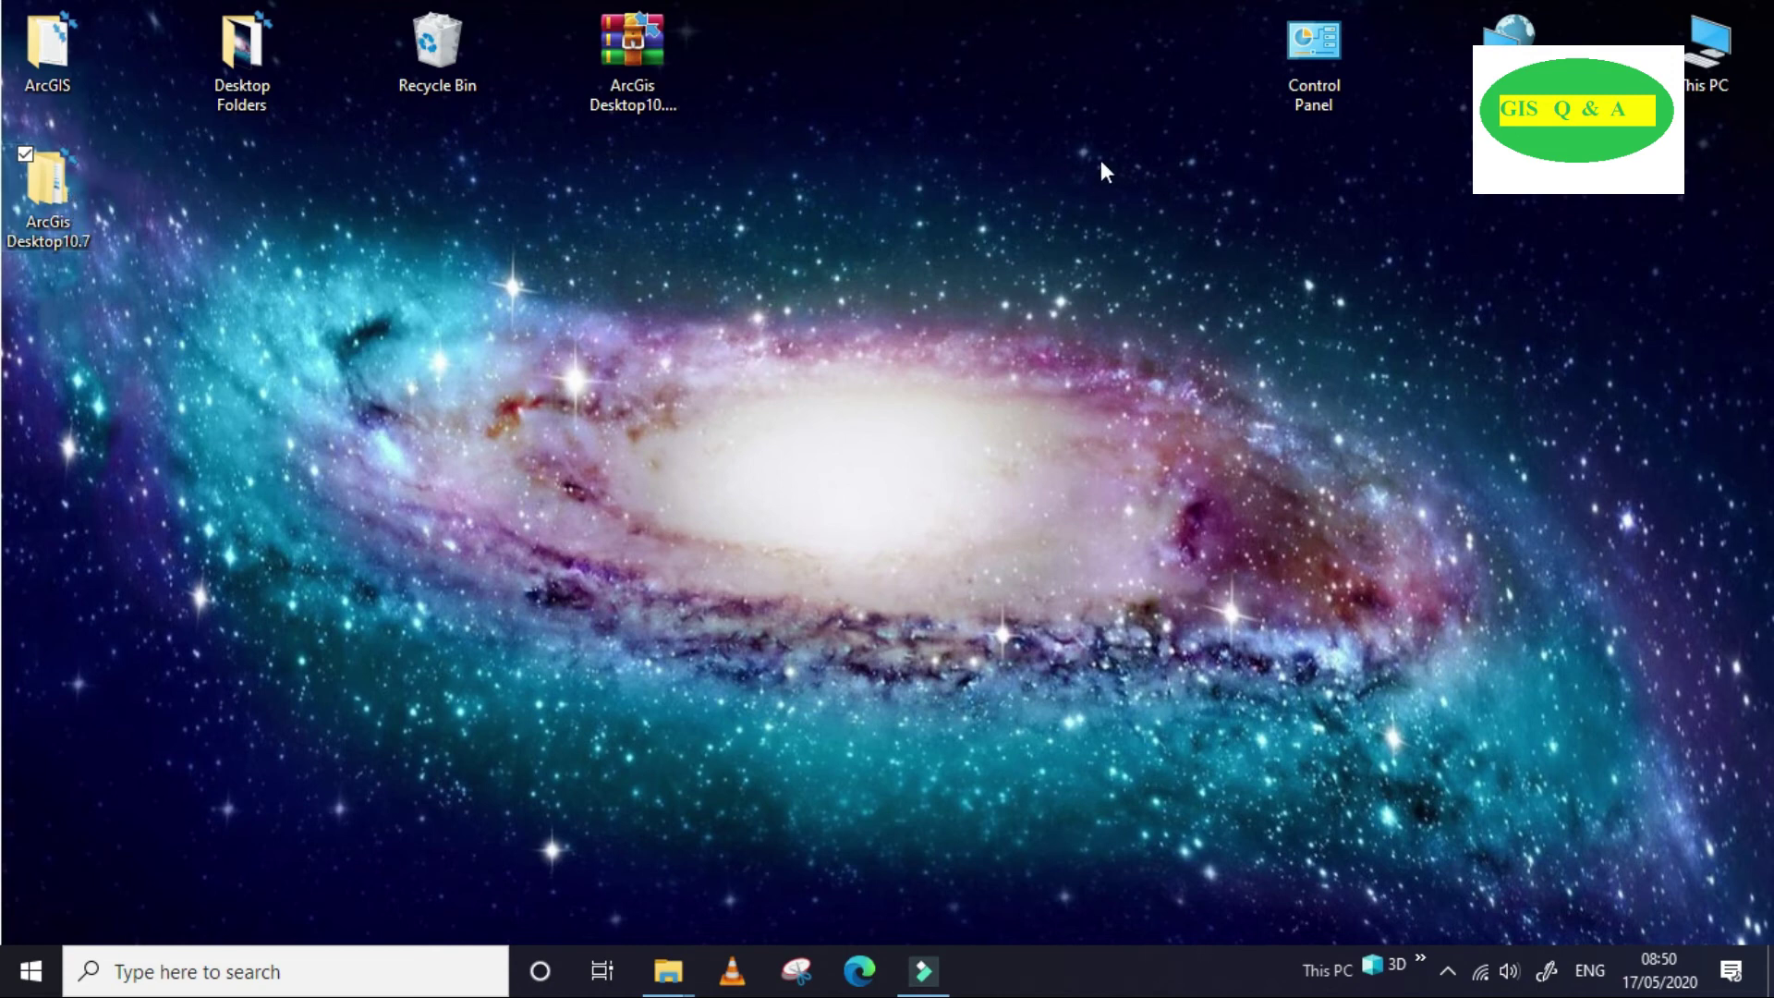
pyautogui.rightClick(1048, 138)
pyautogui.click(1091, 245)
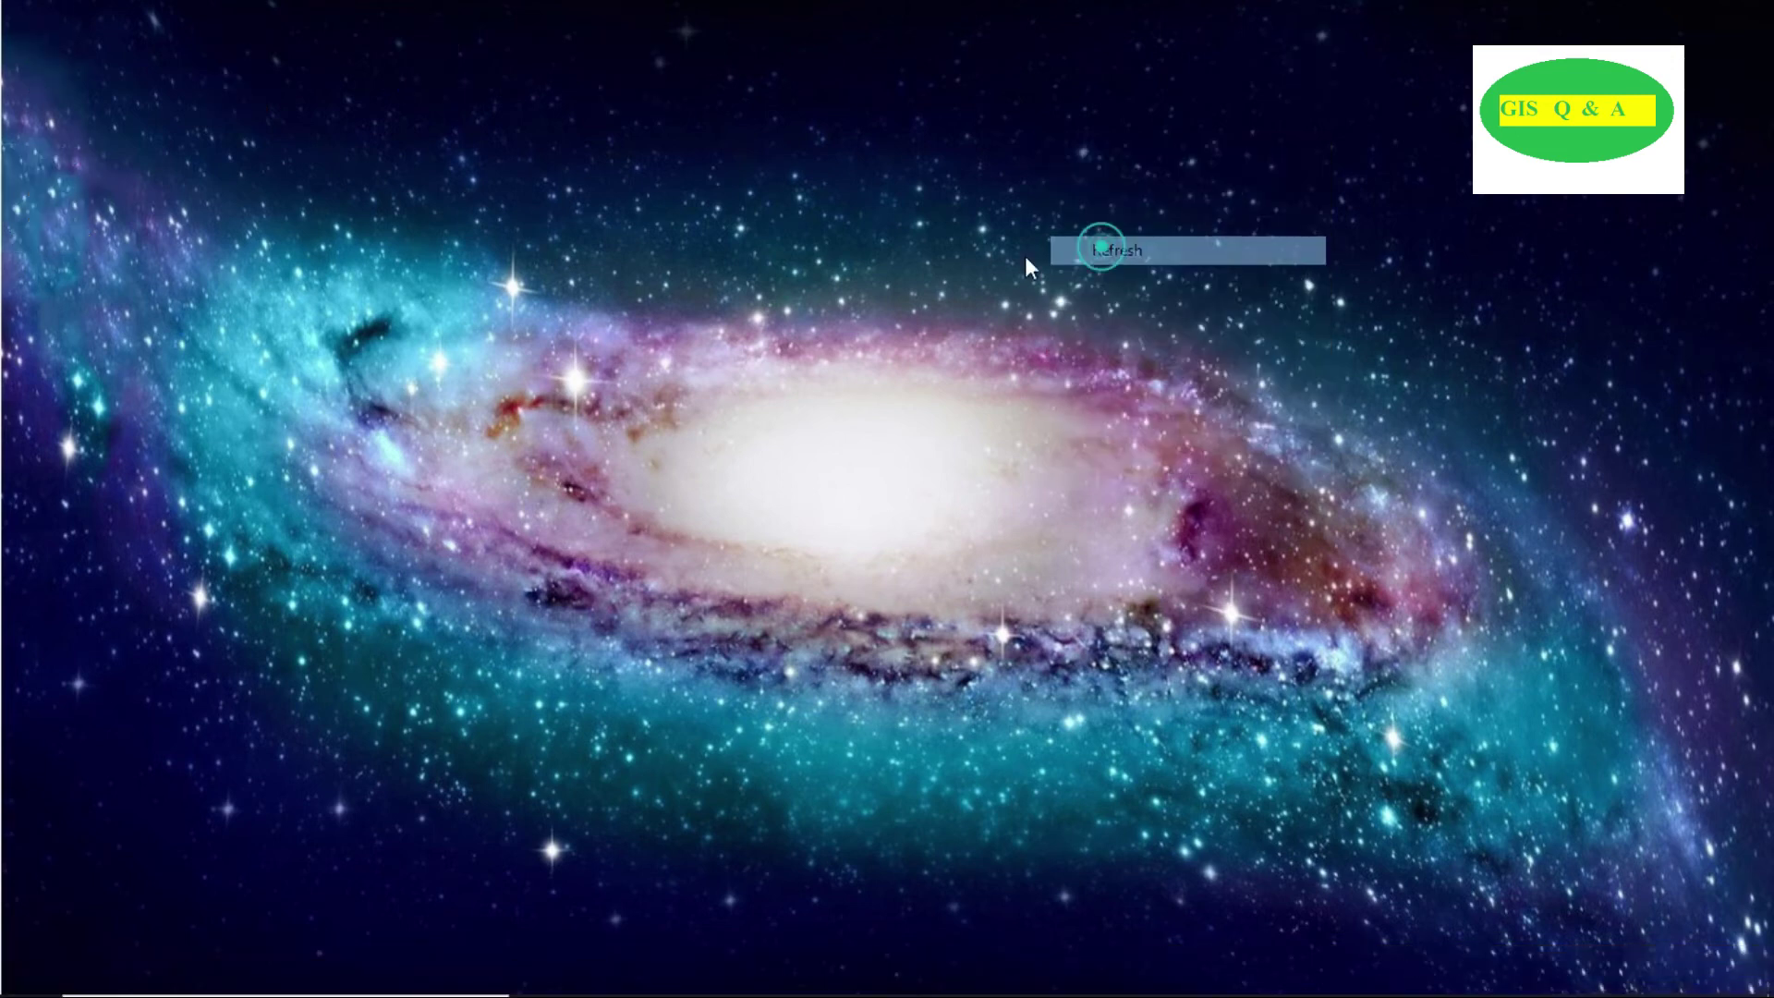
pyautogui.click(81, 208)
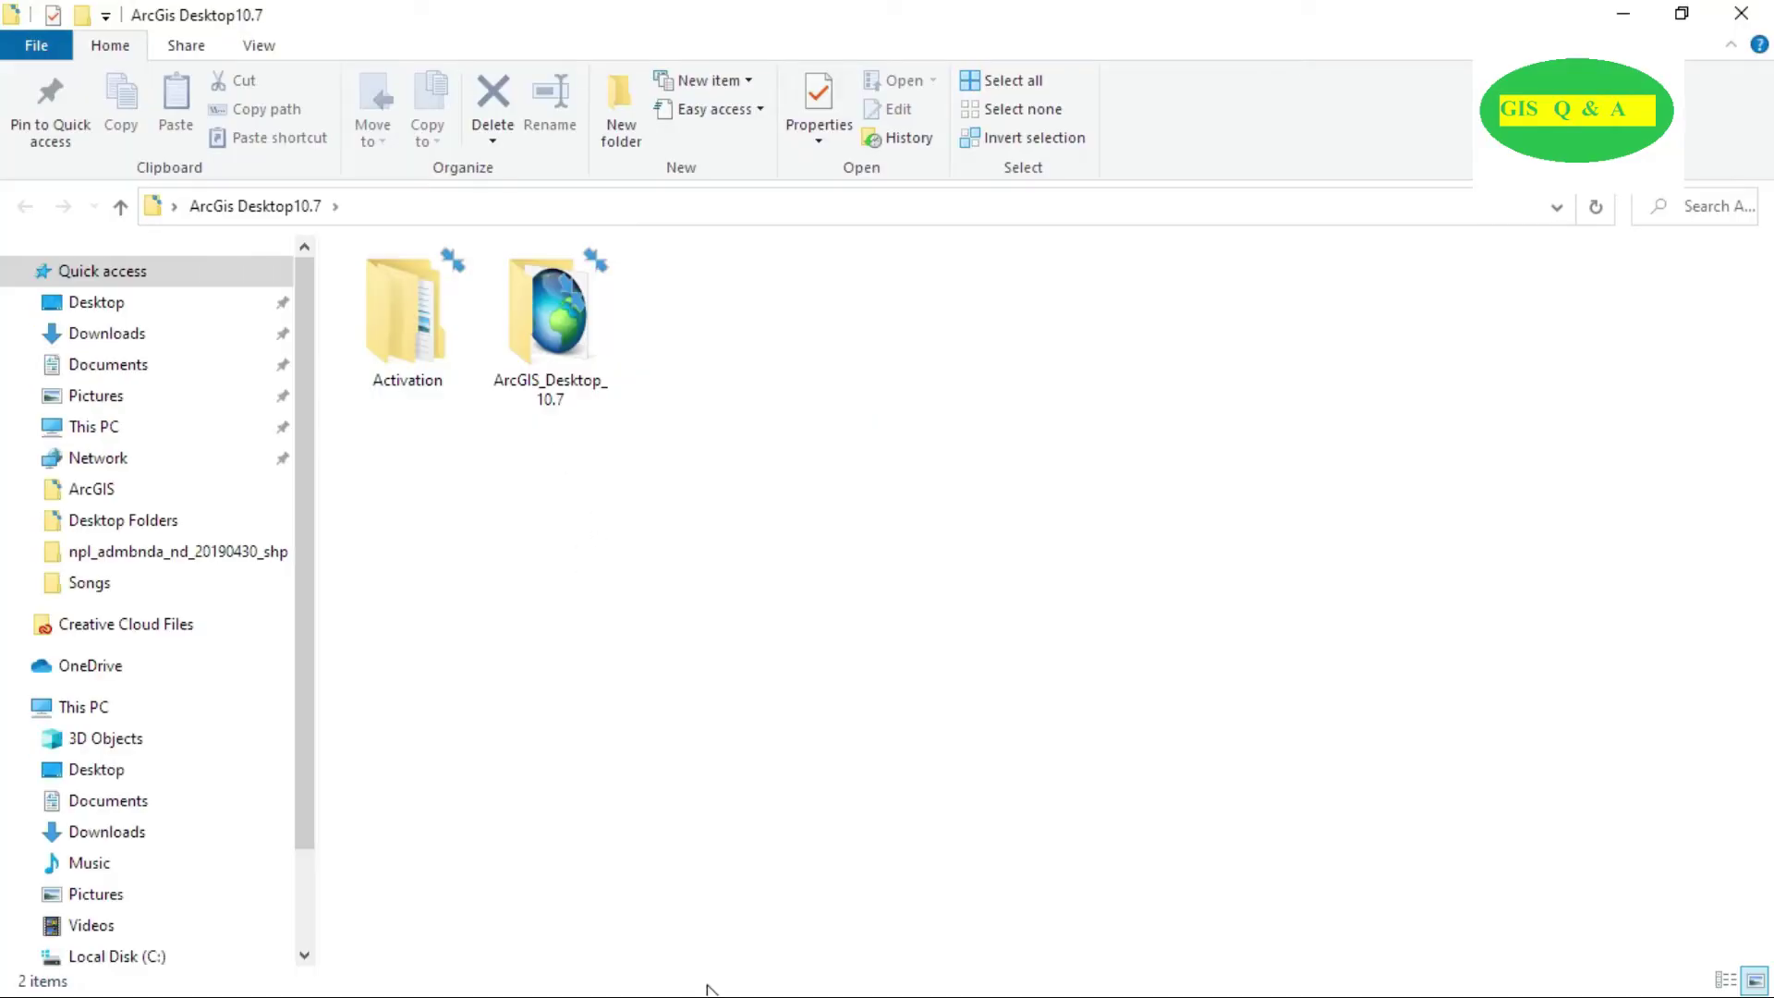
pyautogui.doubleClick(415, 357)
pyautogui.doubleClick(420, 359)
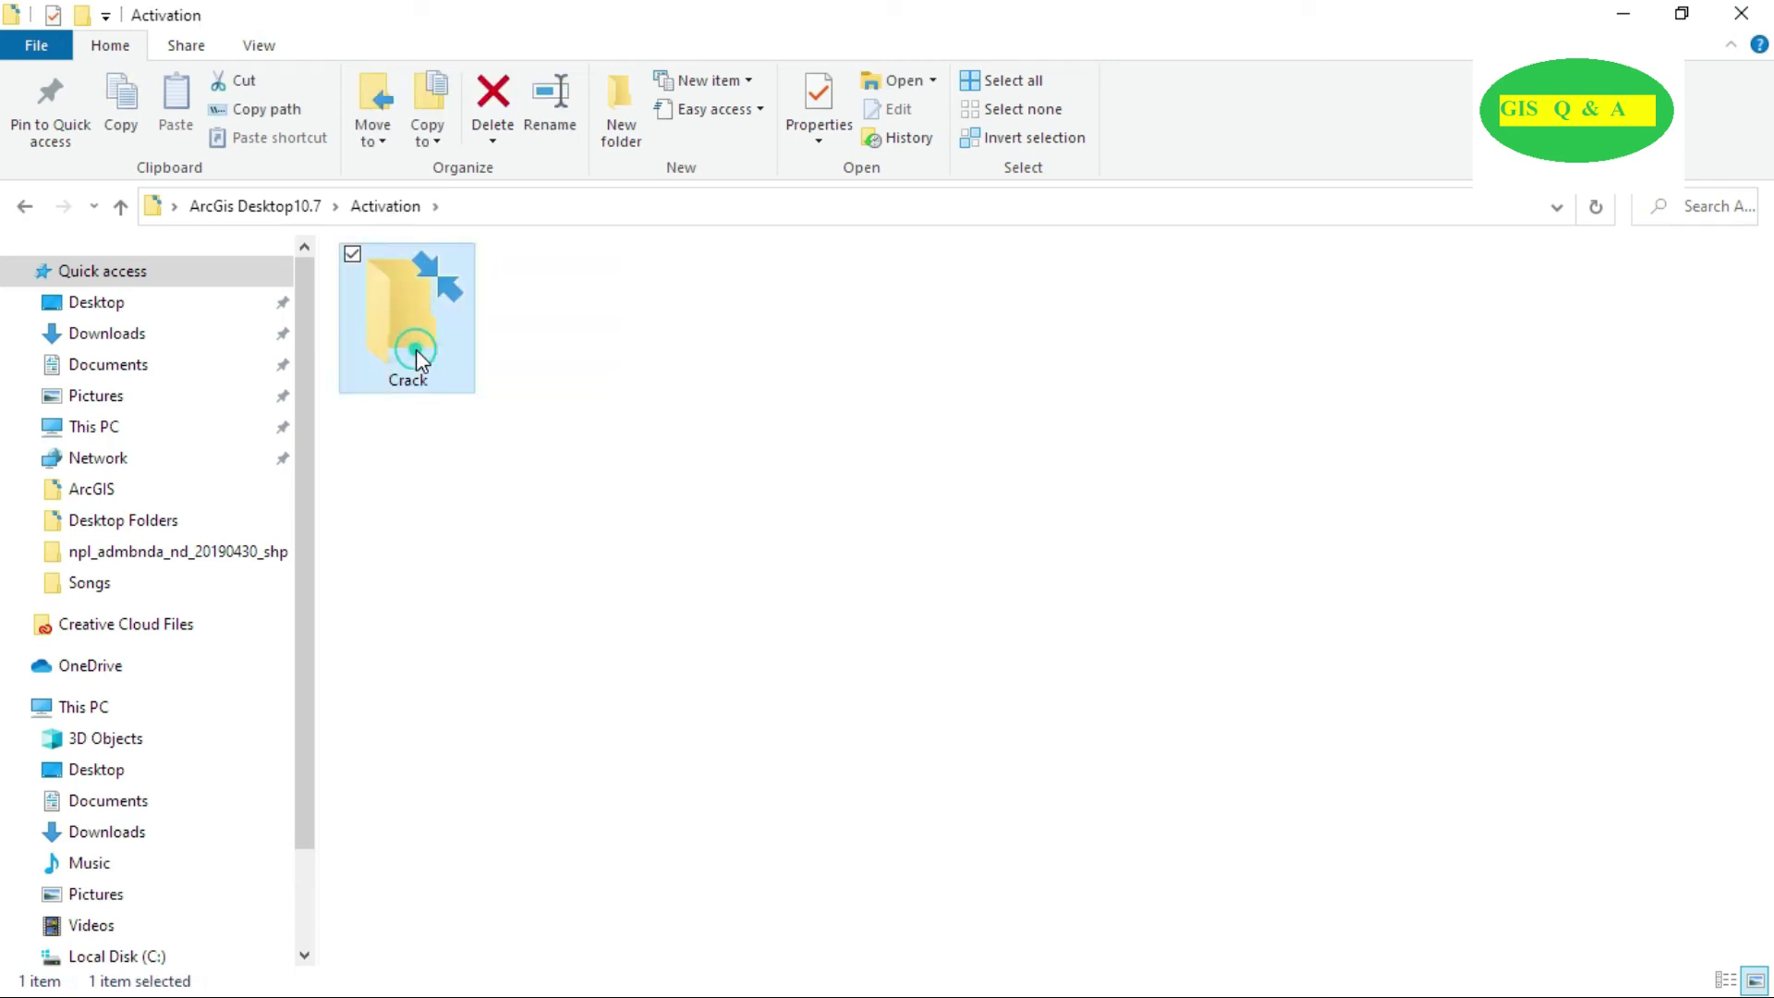
# Step: Open install.txt, read its instructions for the AfCore.dll file and close it
pyautogui.doubleClick(541, 324)
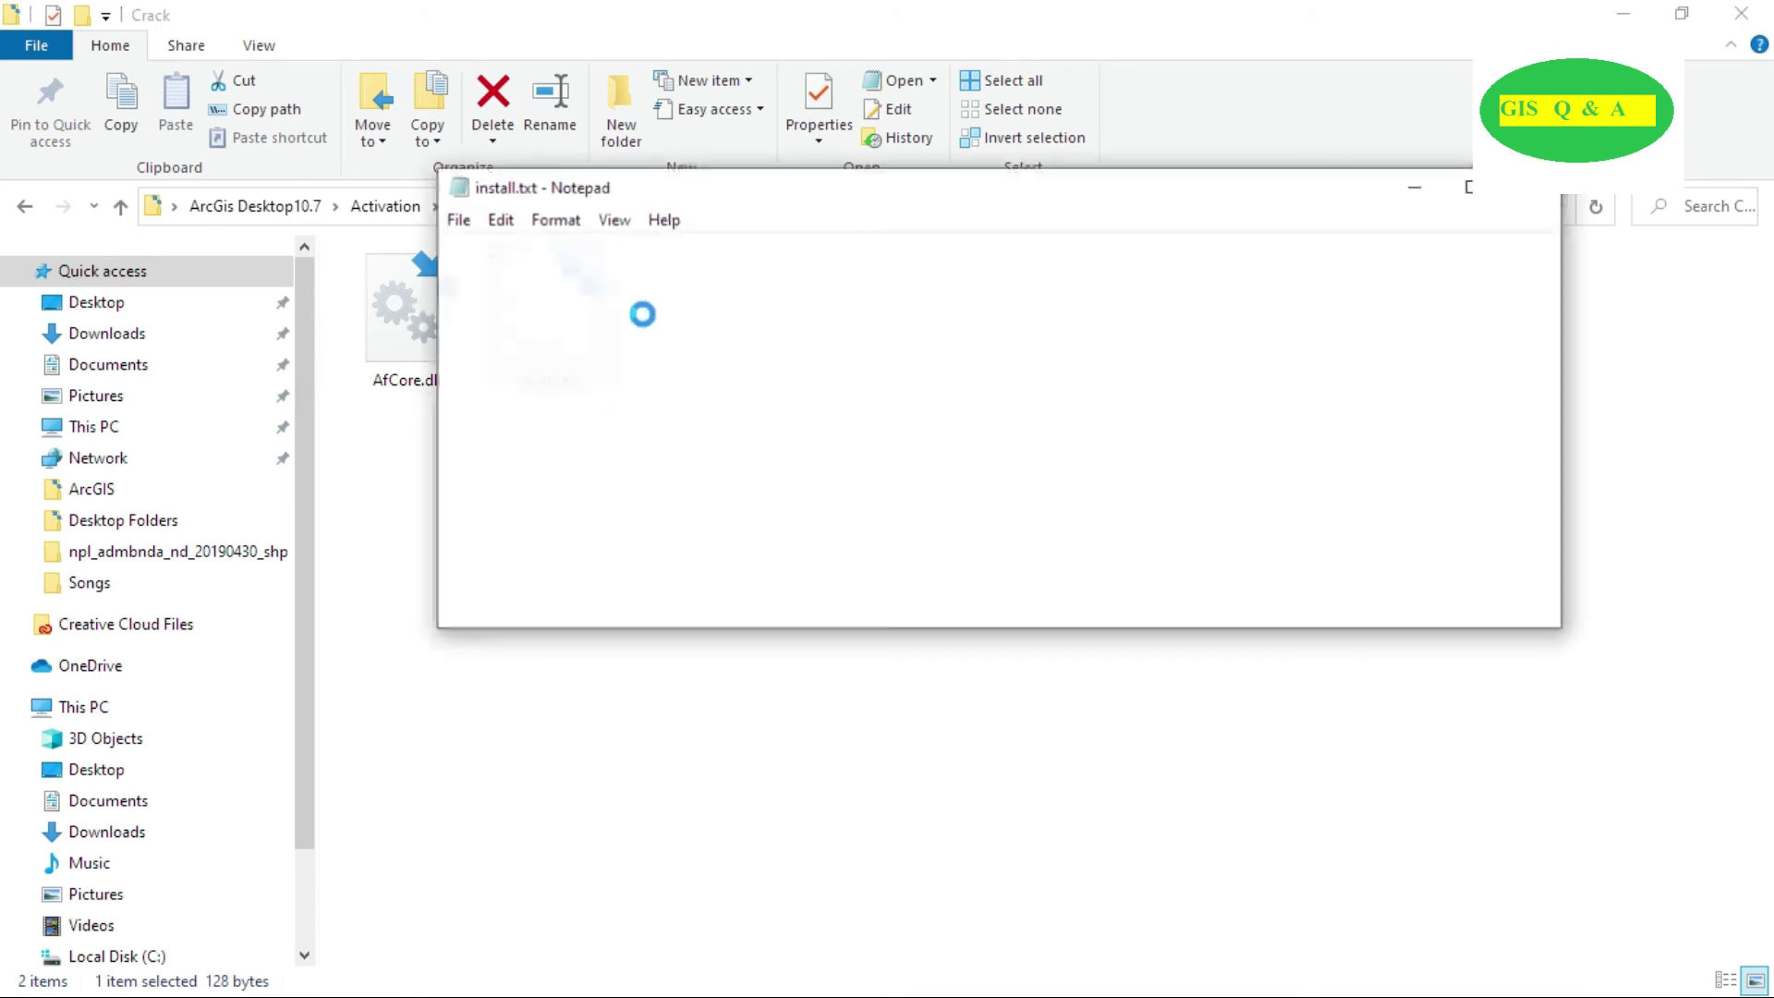
pyautogui.click(717, 256)
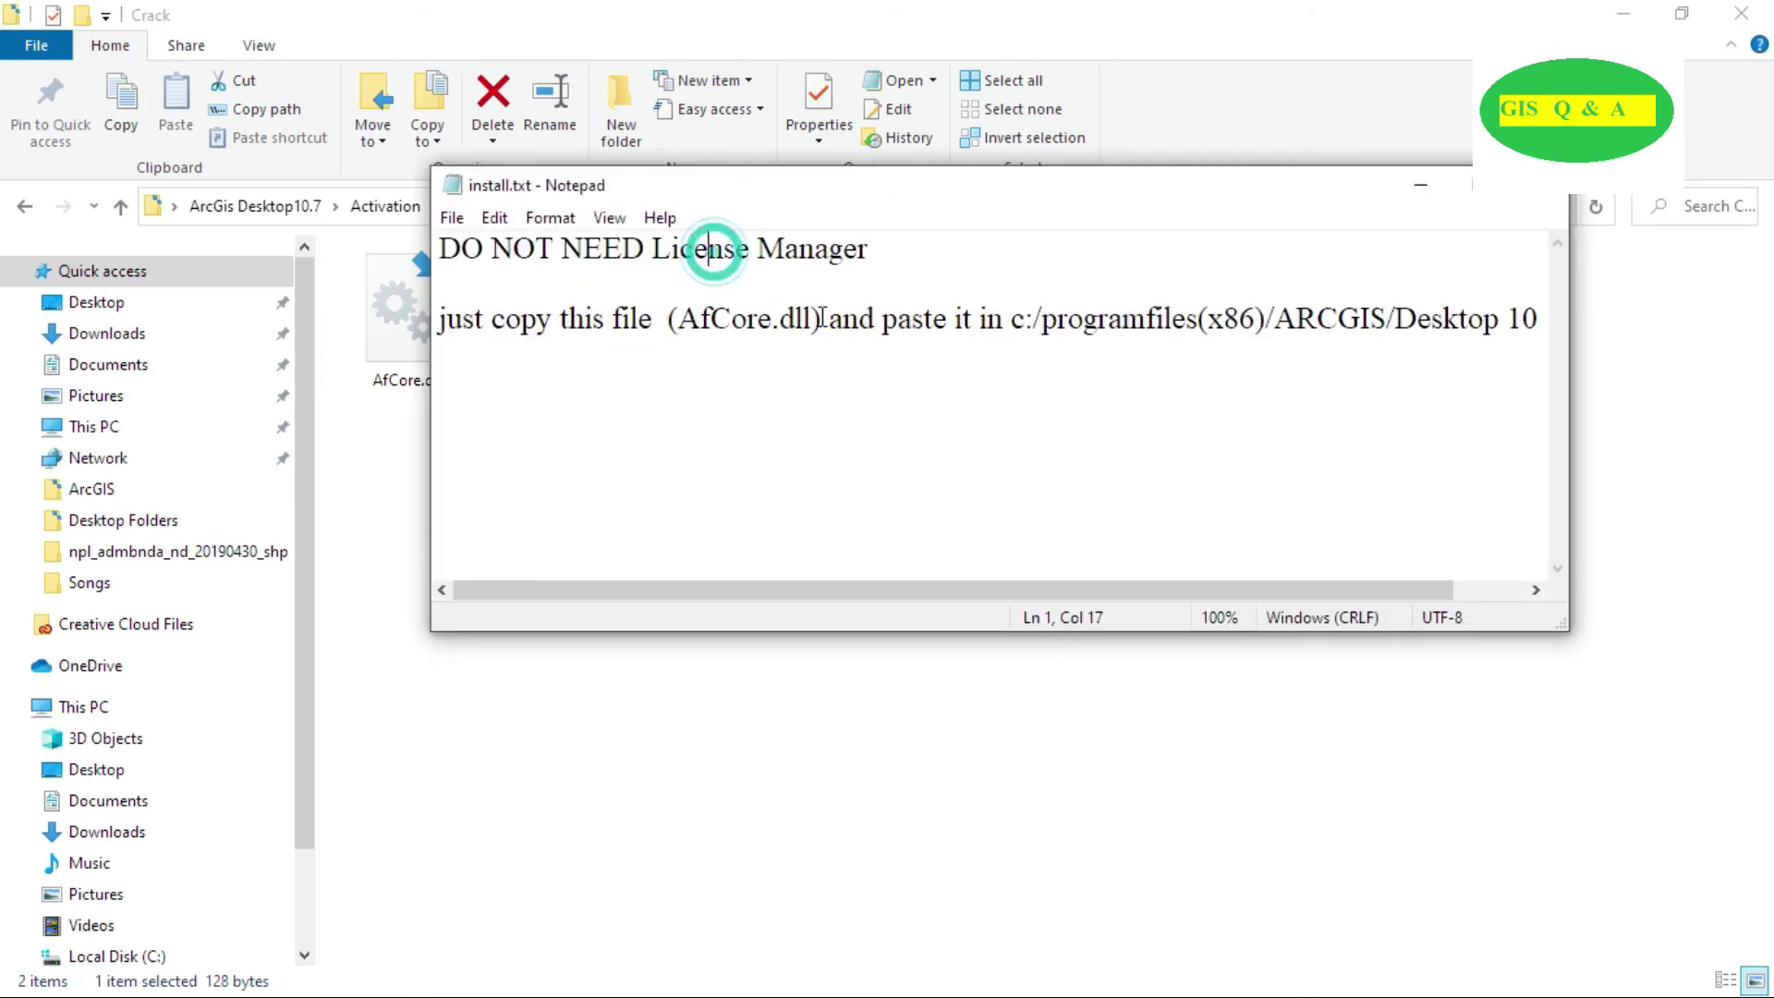
pyautogui.hscroll(1, 939, 361)
pyautogui.hscroll(-1, 964, 368)
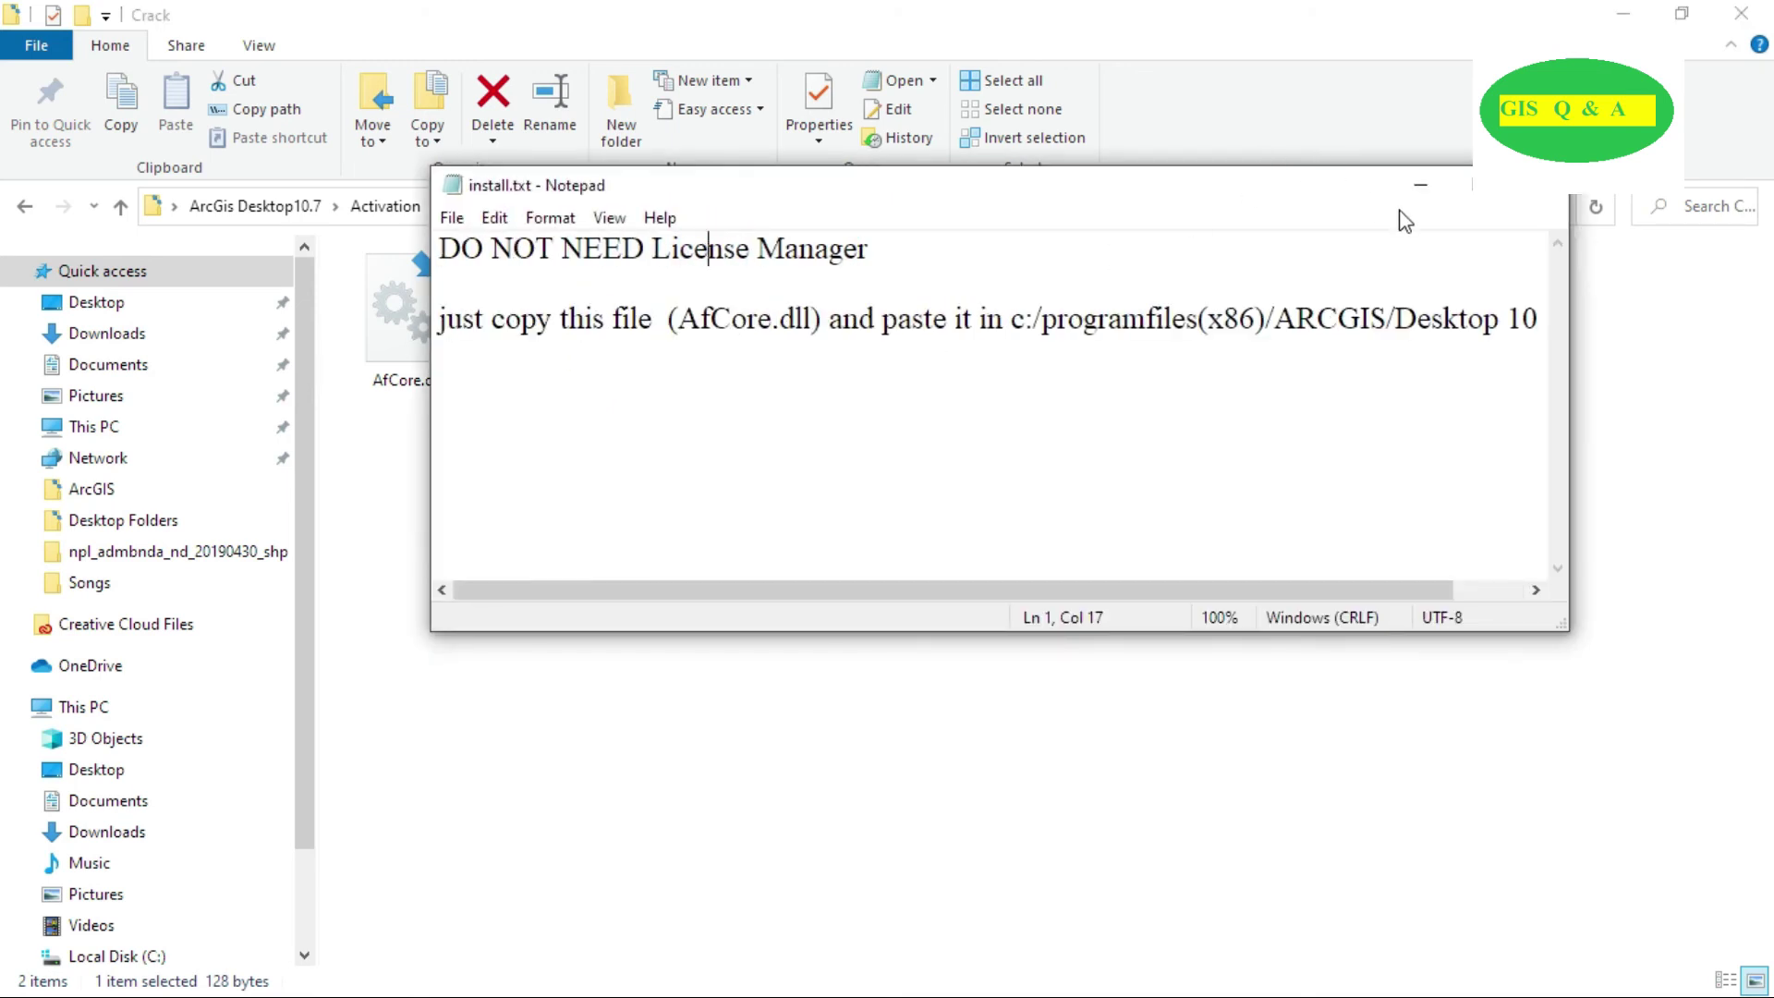
pyautogui.click(1469, 185)
pyautogui.moveTo(7, 146); pyautogui.dragTo(1287, 186)
pyautogui.click(1446, 156)
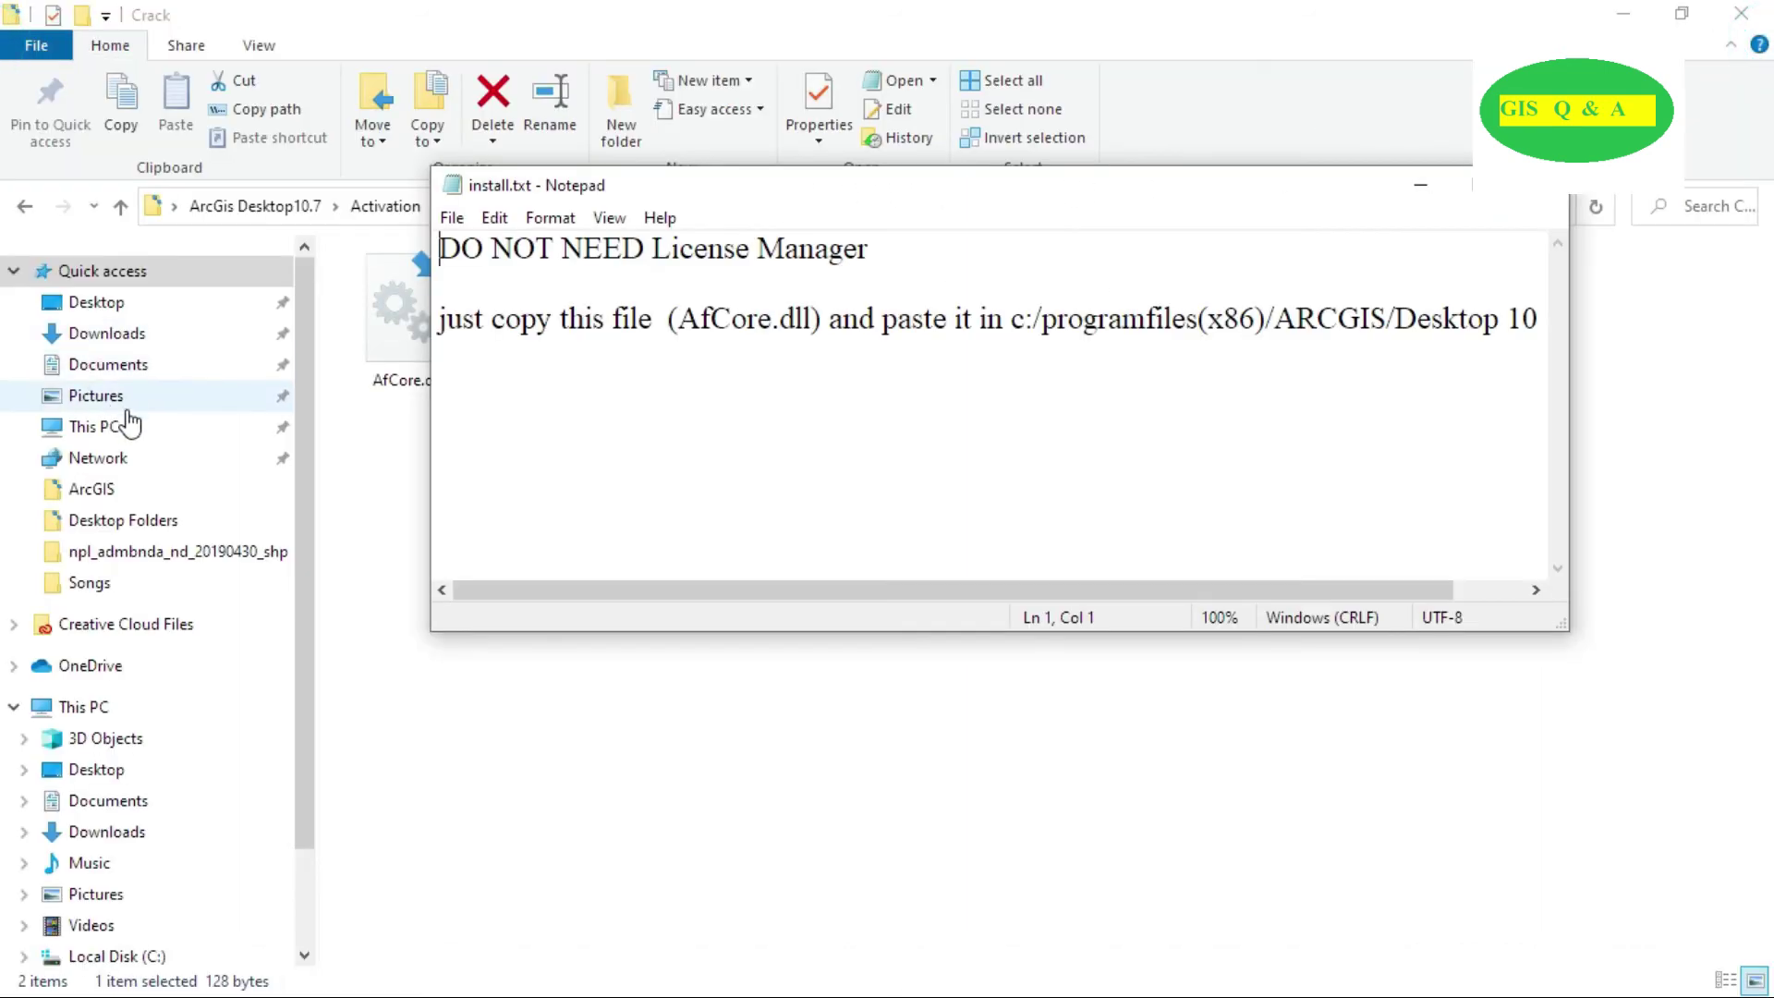
pyautogui.click(1543, 185)
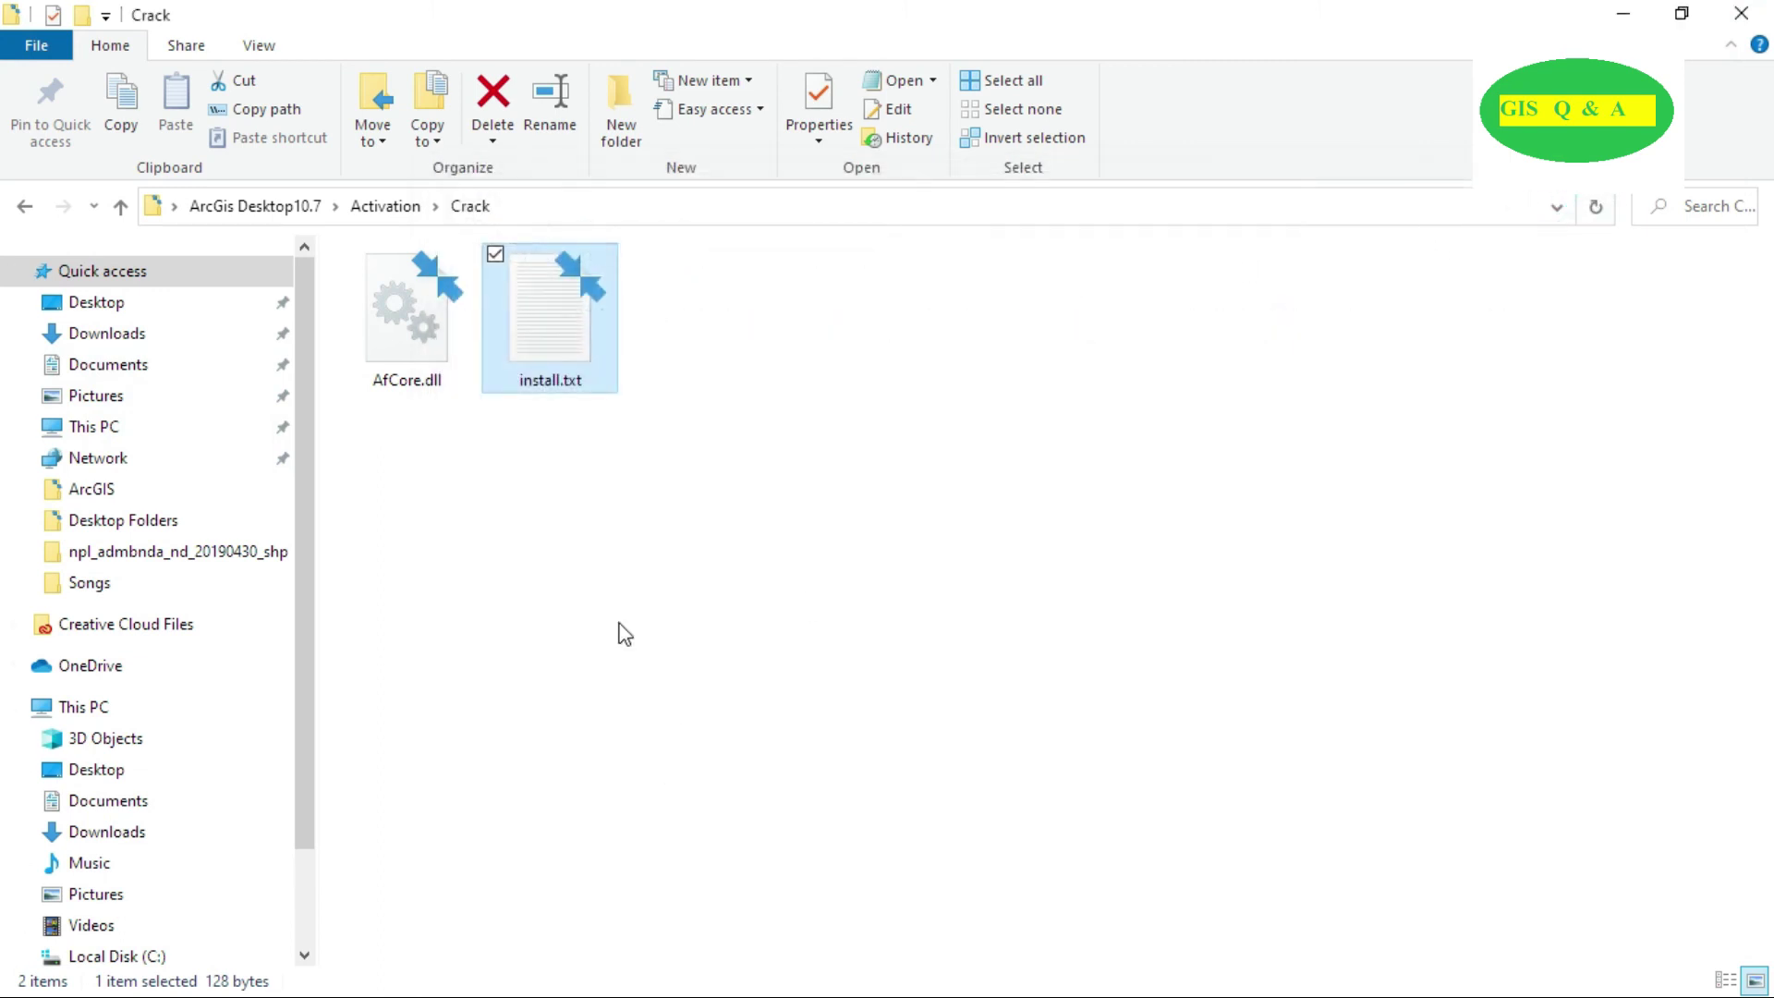
# Step: Copy the AfCore.dll file from the Crack folder
pyautogui.click(413, 353)
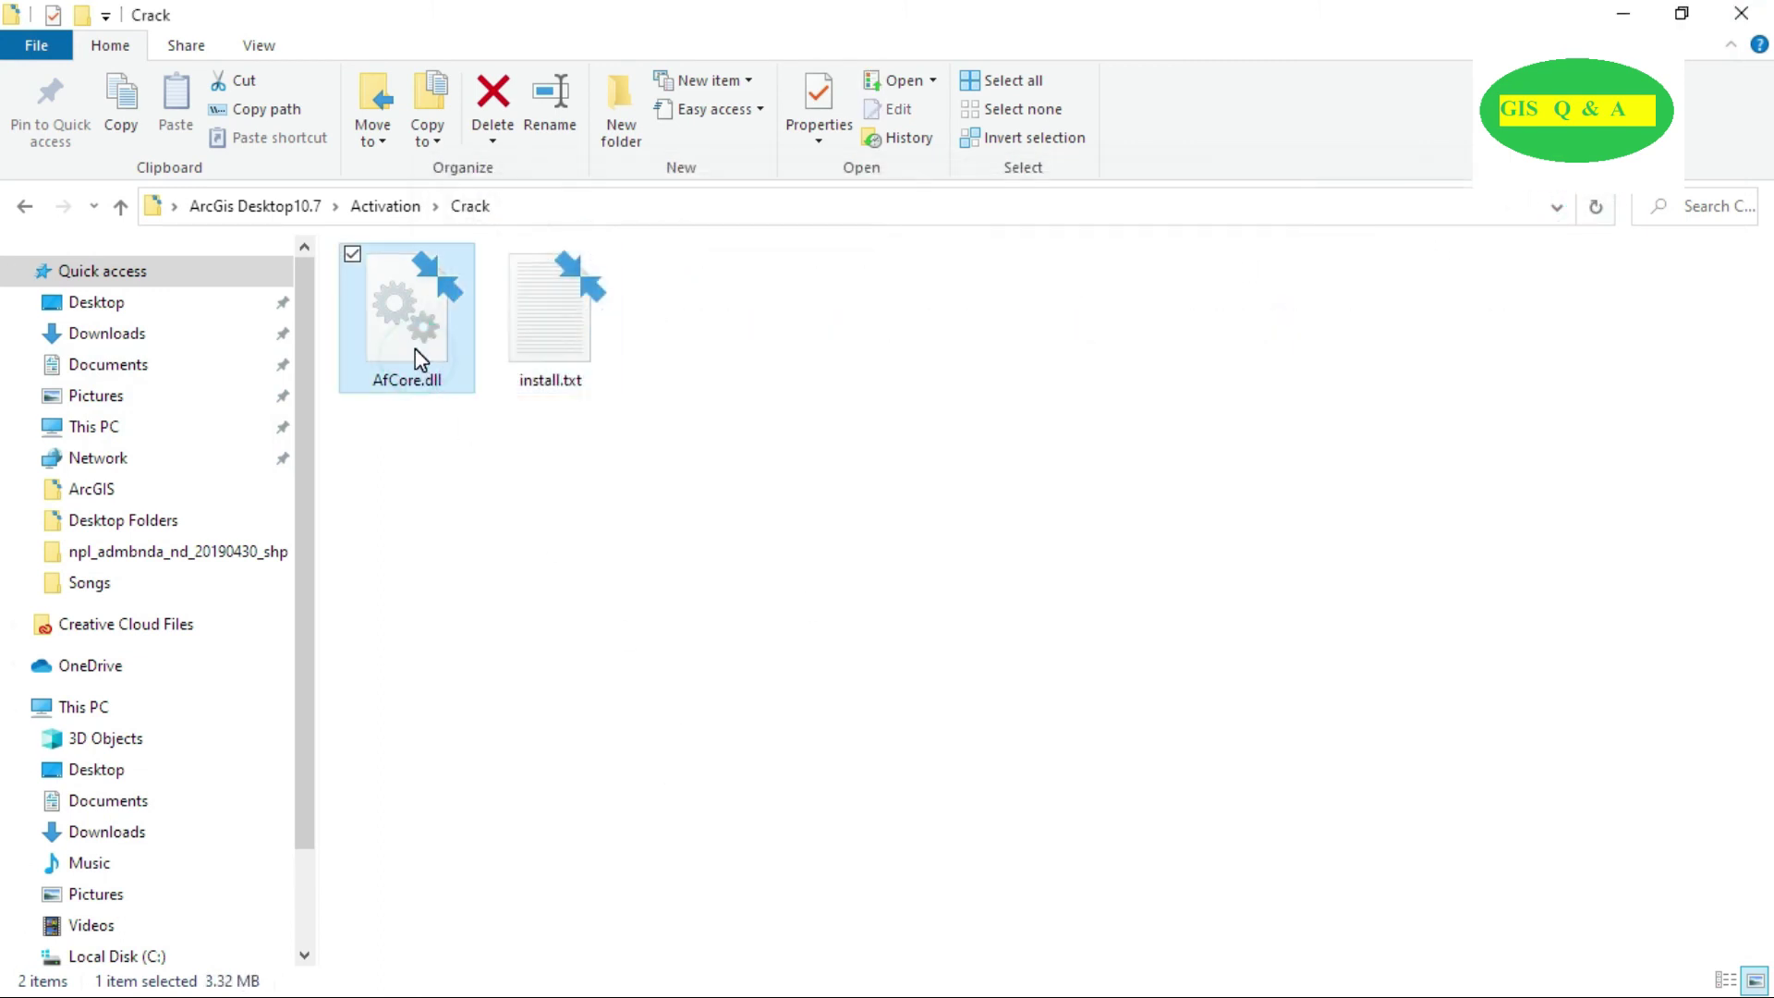
pyautogui.rightClick(414, 347)
pyautogui.click(484, 732)
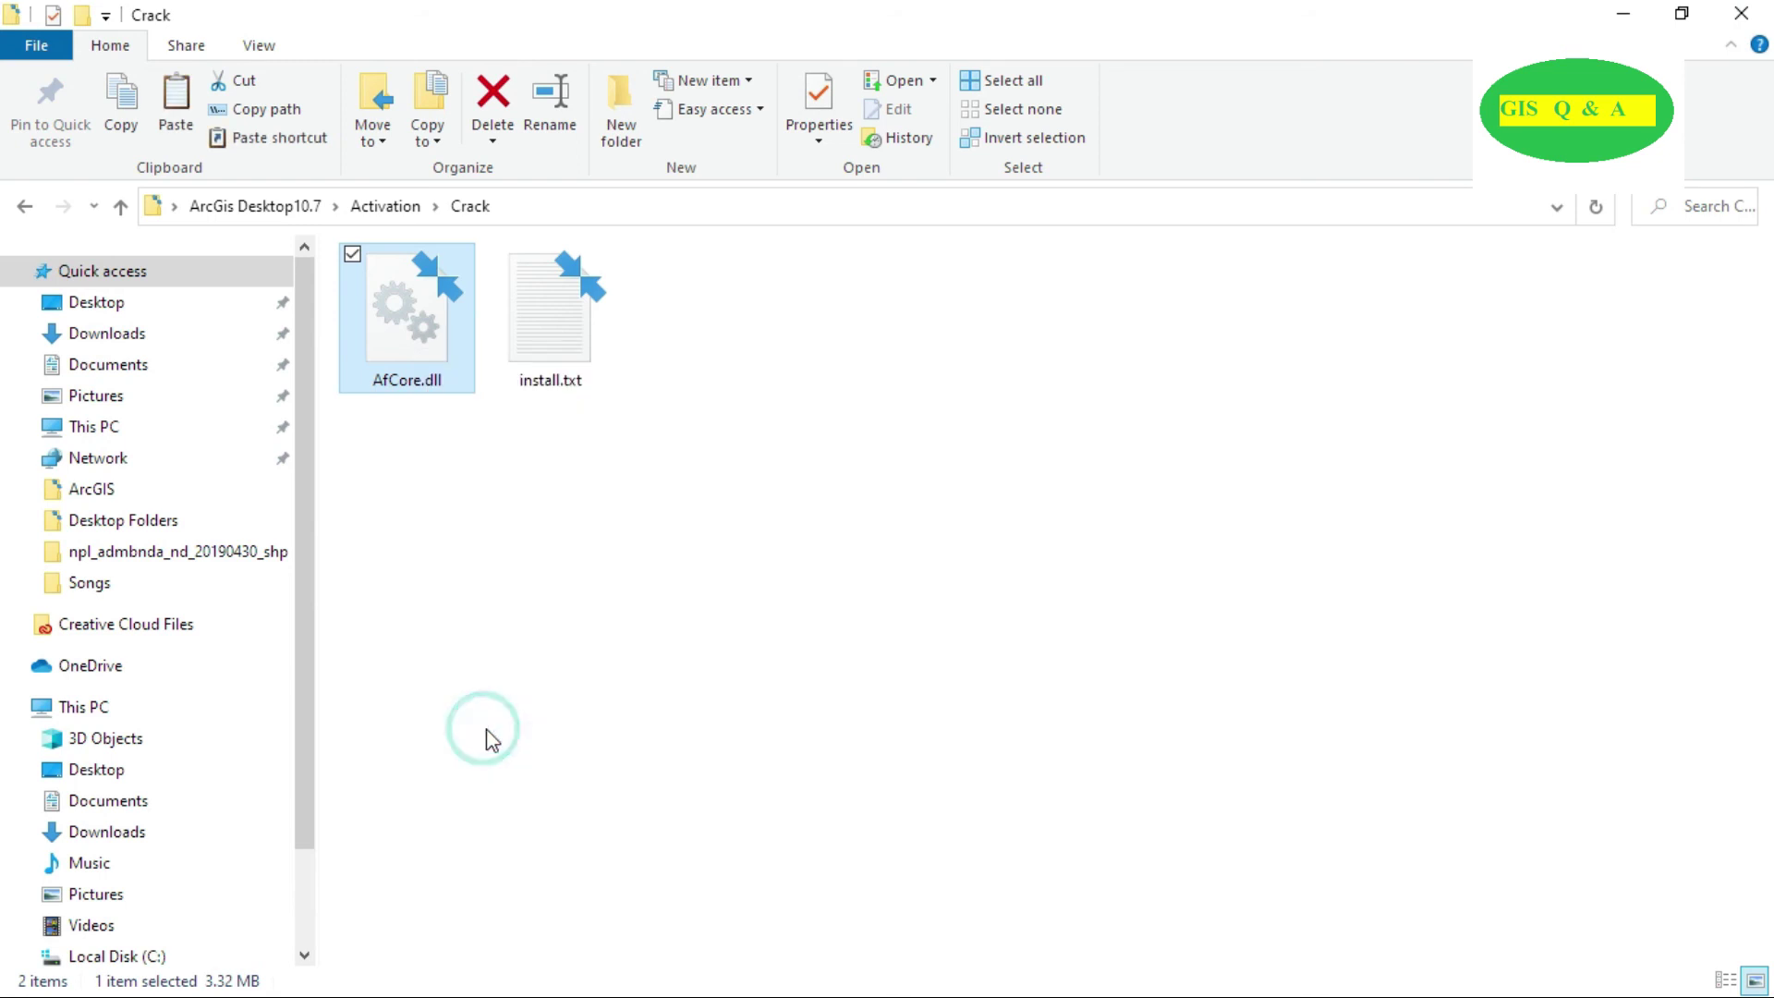
# Step: Reopen install.txt to check the destination path given for AfCore.dll, and close the file
pyautogui.doubleClick(557, 337)
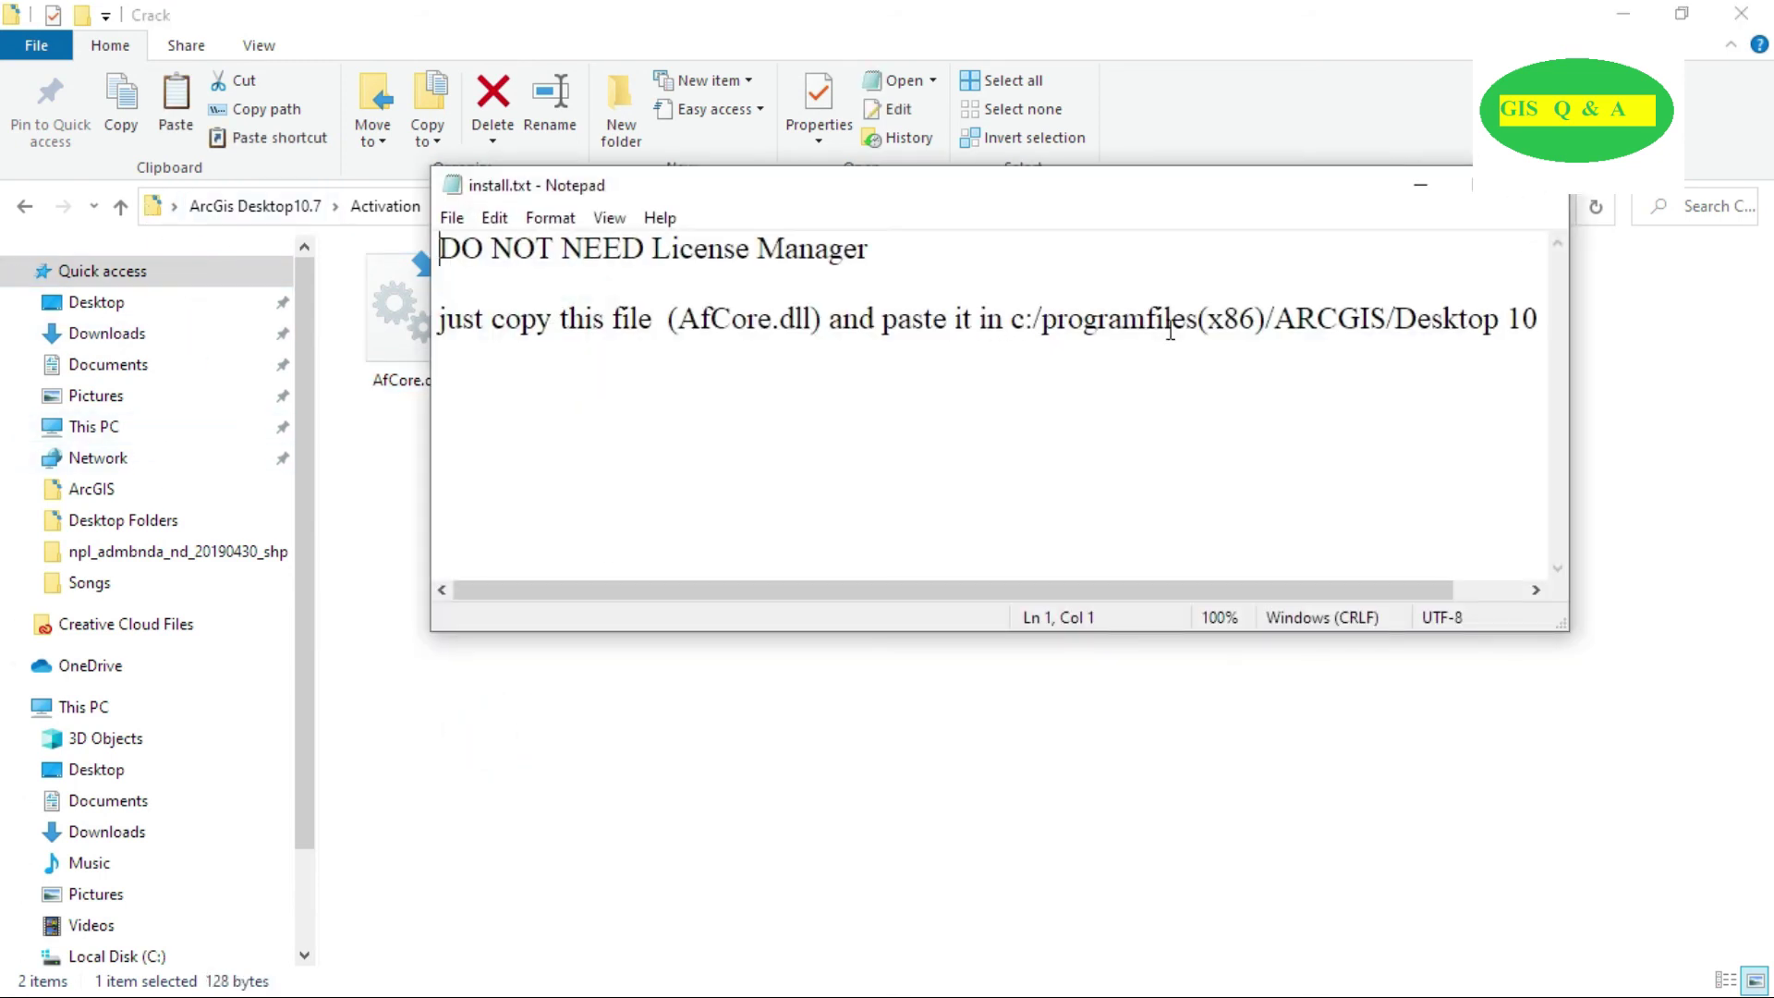
pyautogui.moveTo(1145, 598); pyautogui.dragTo(1294, 578)
pyautogui.click(1543, 185)
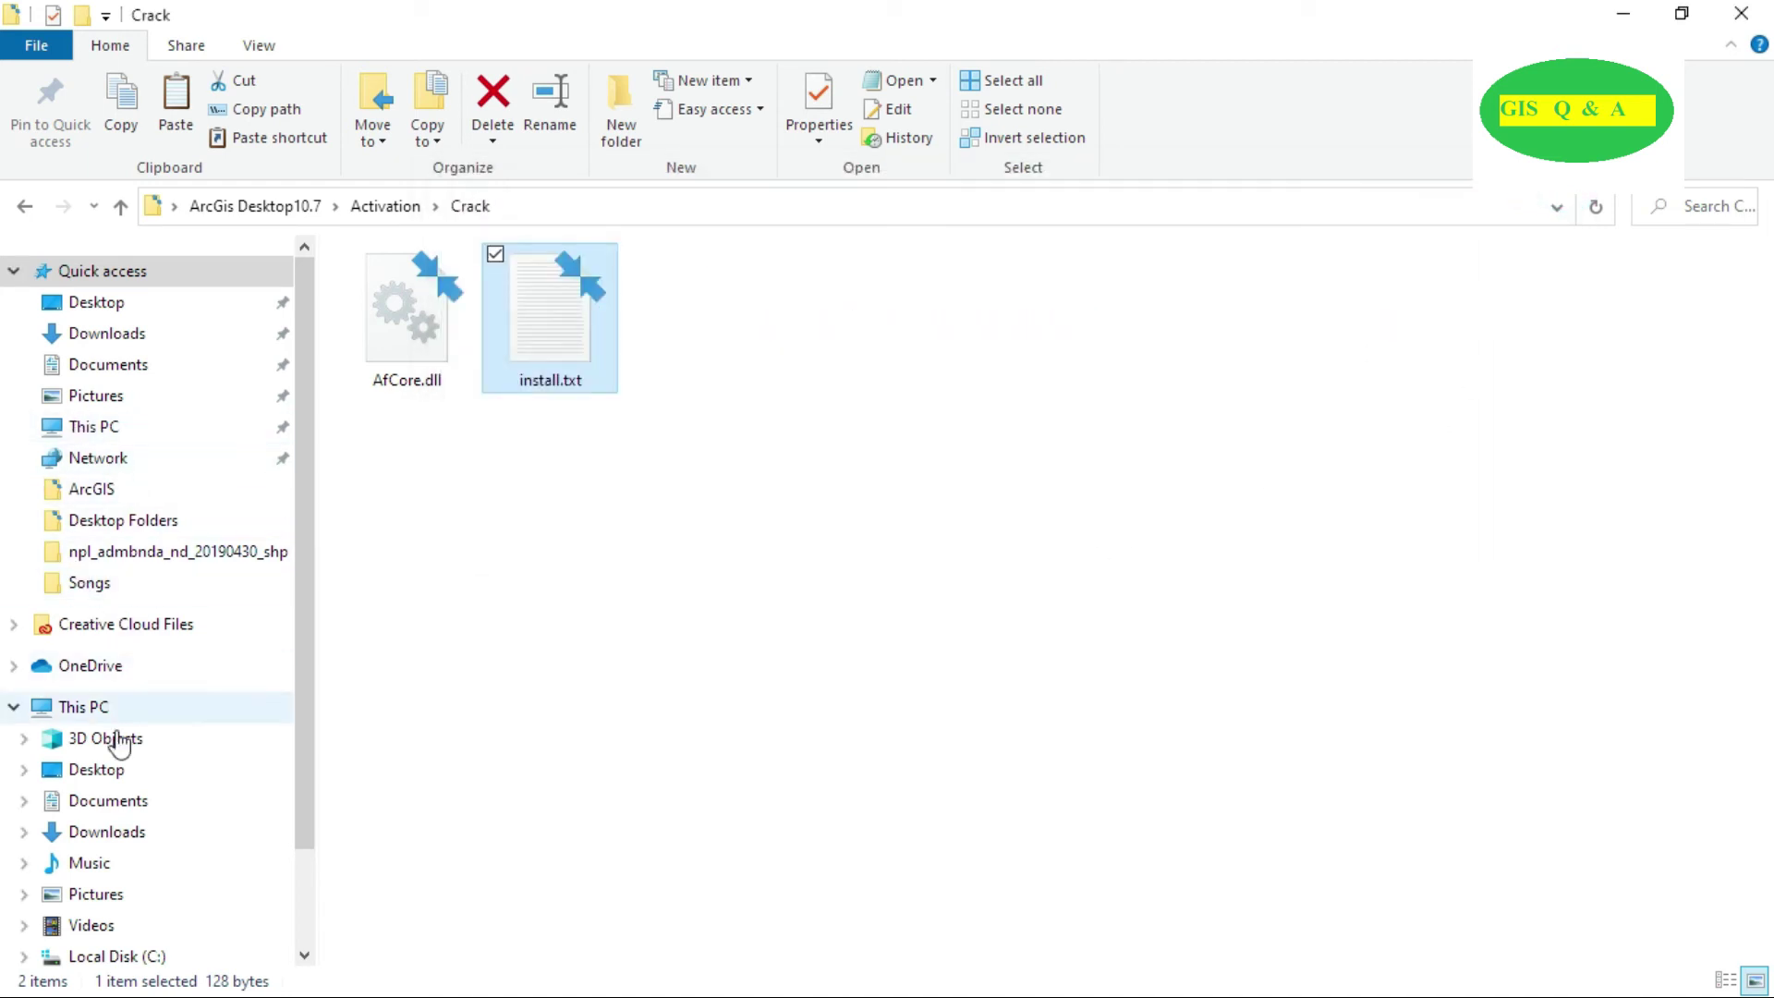
# Step: Open the bin folder under Program Files (x86), ArcGIS, Desktop10.7 on Local Disk (C:)
pyautogui.scroll(-3, 125, 781)
pyautogui.click(148, 810)
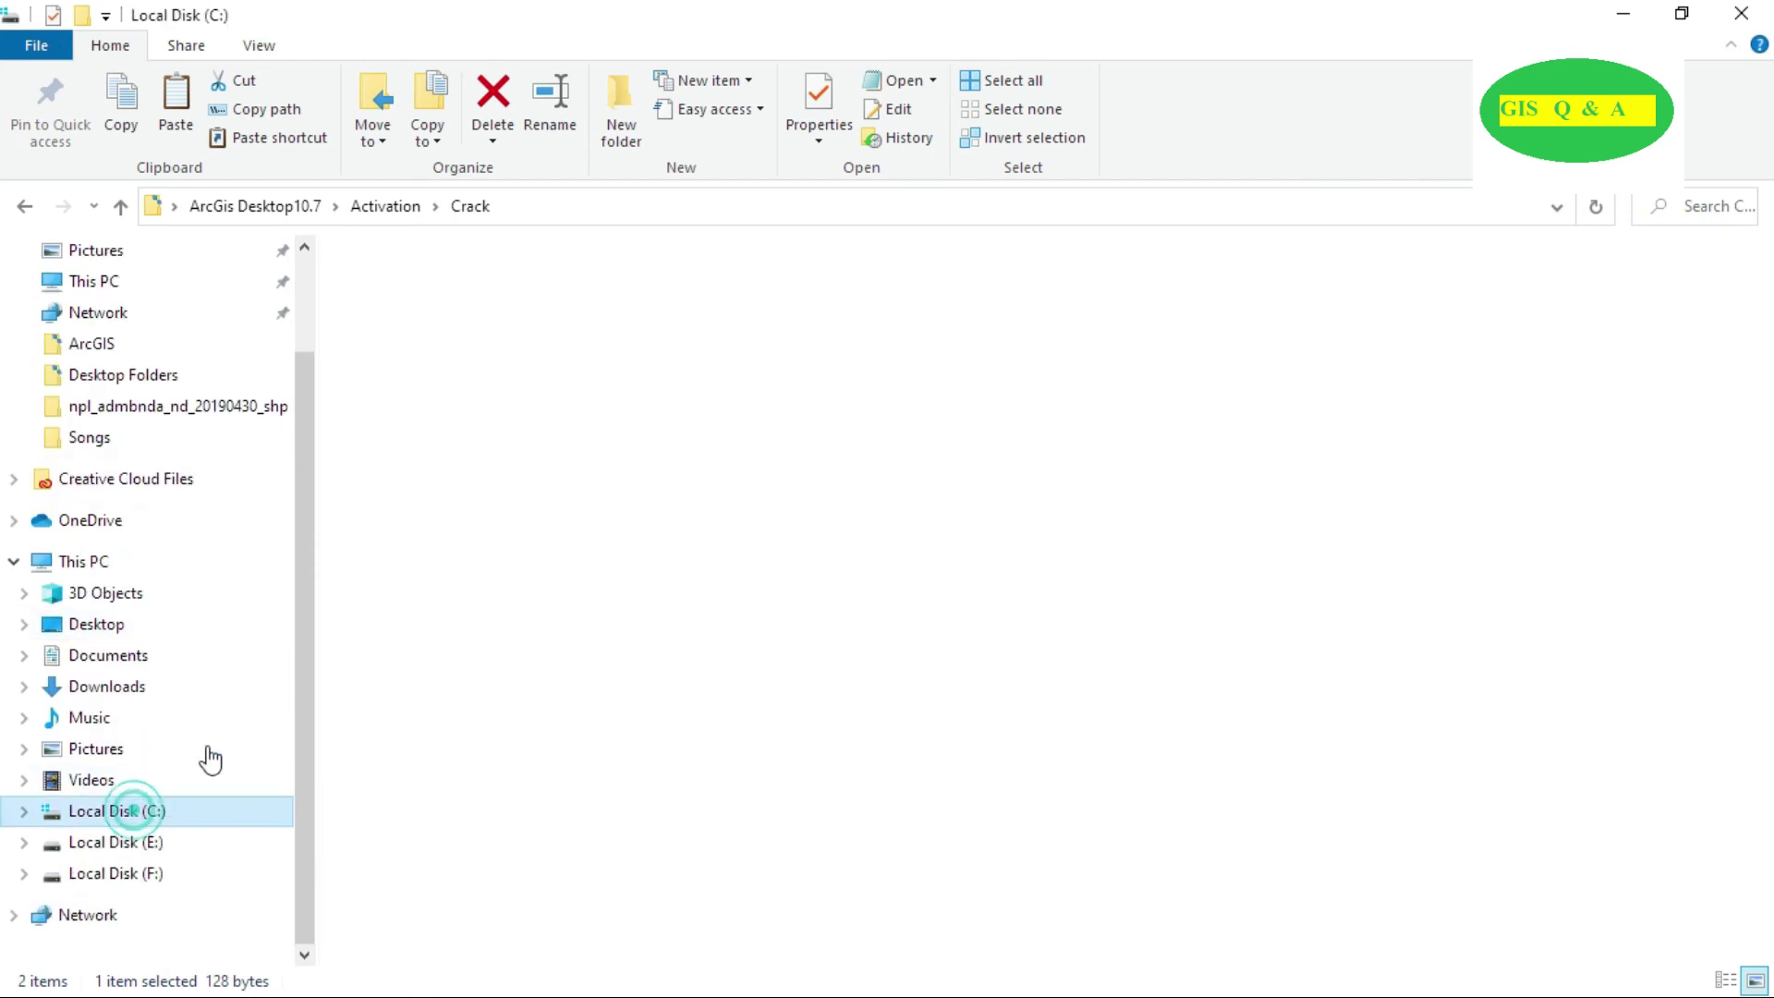
pyautogui.click(417, 643)
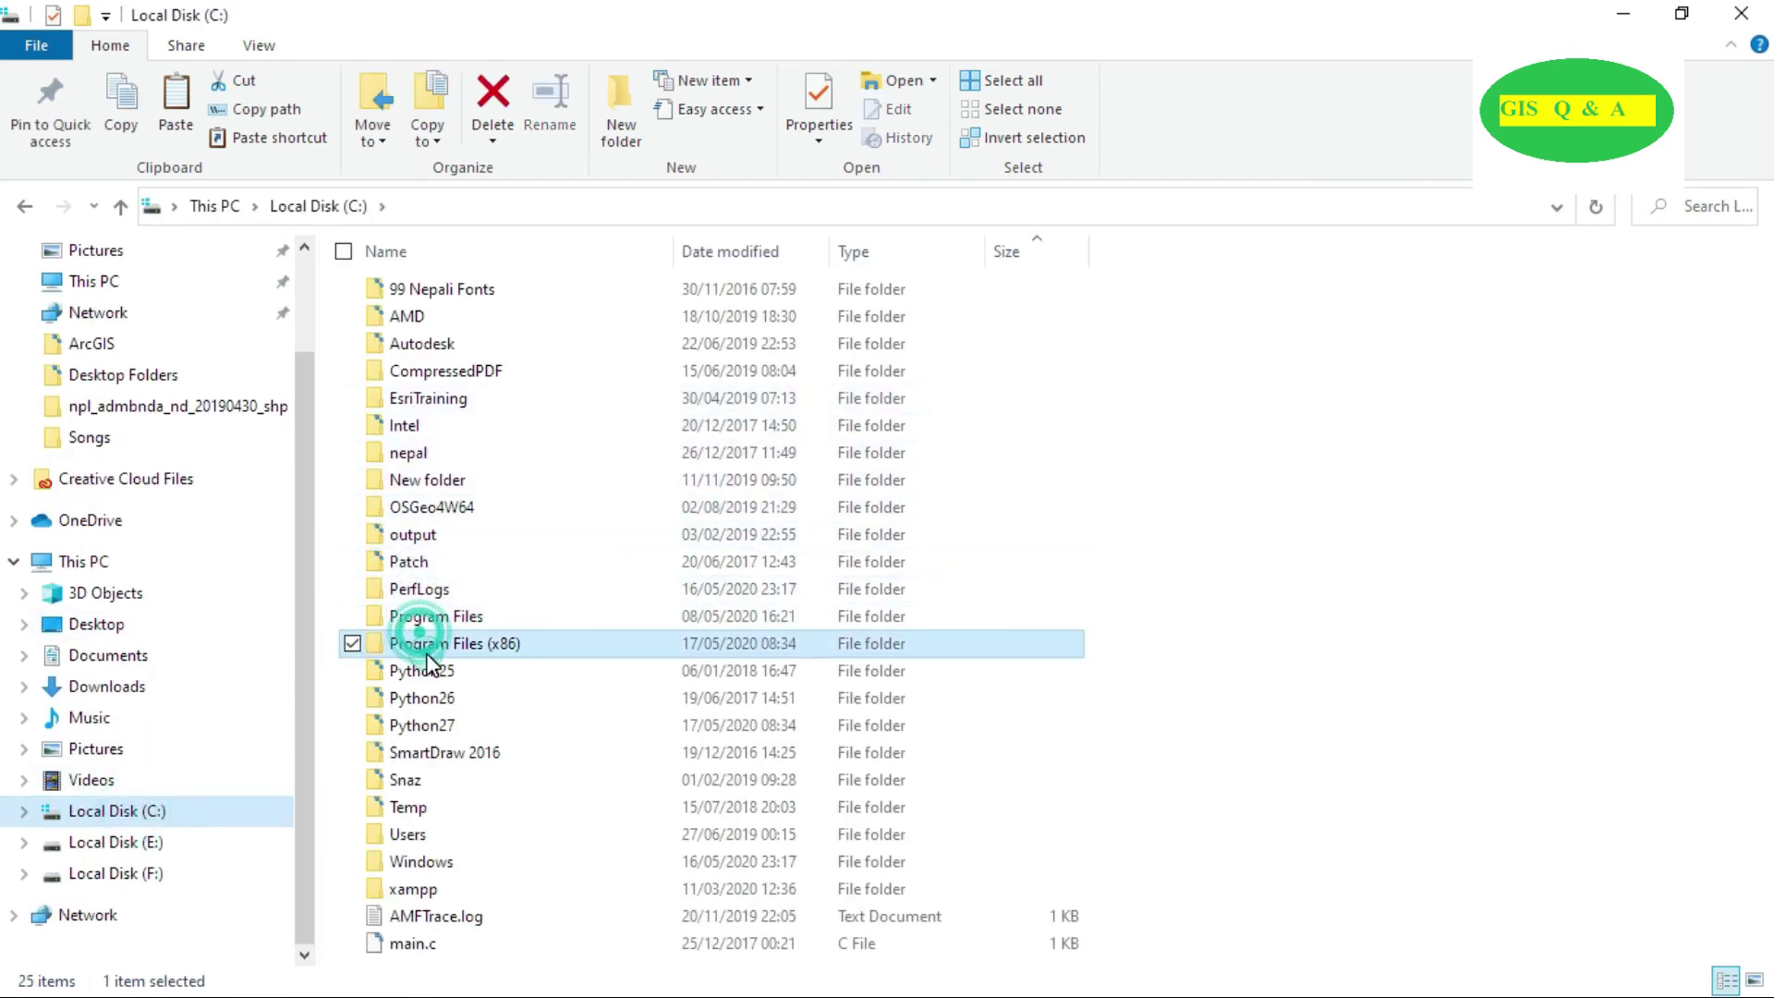
pyautogui.doubleClick(532, 647)
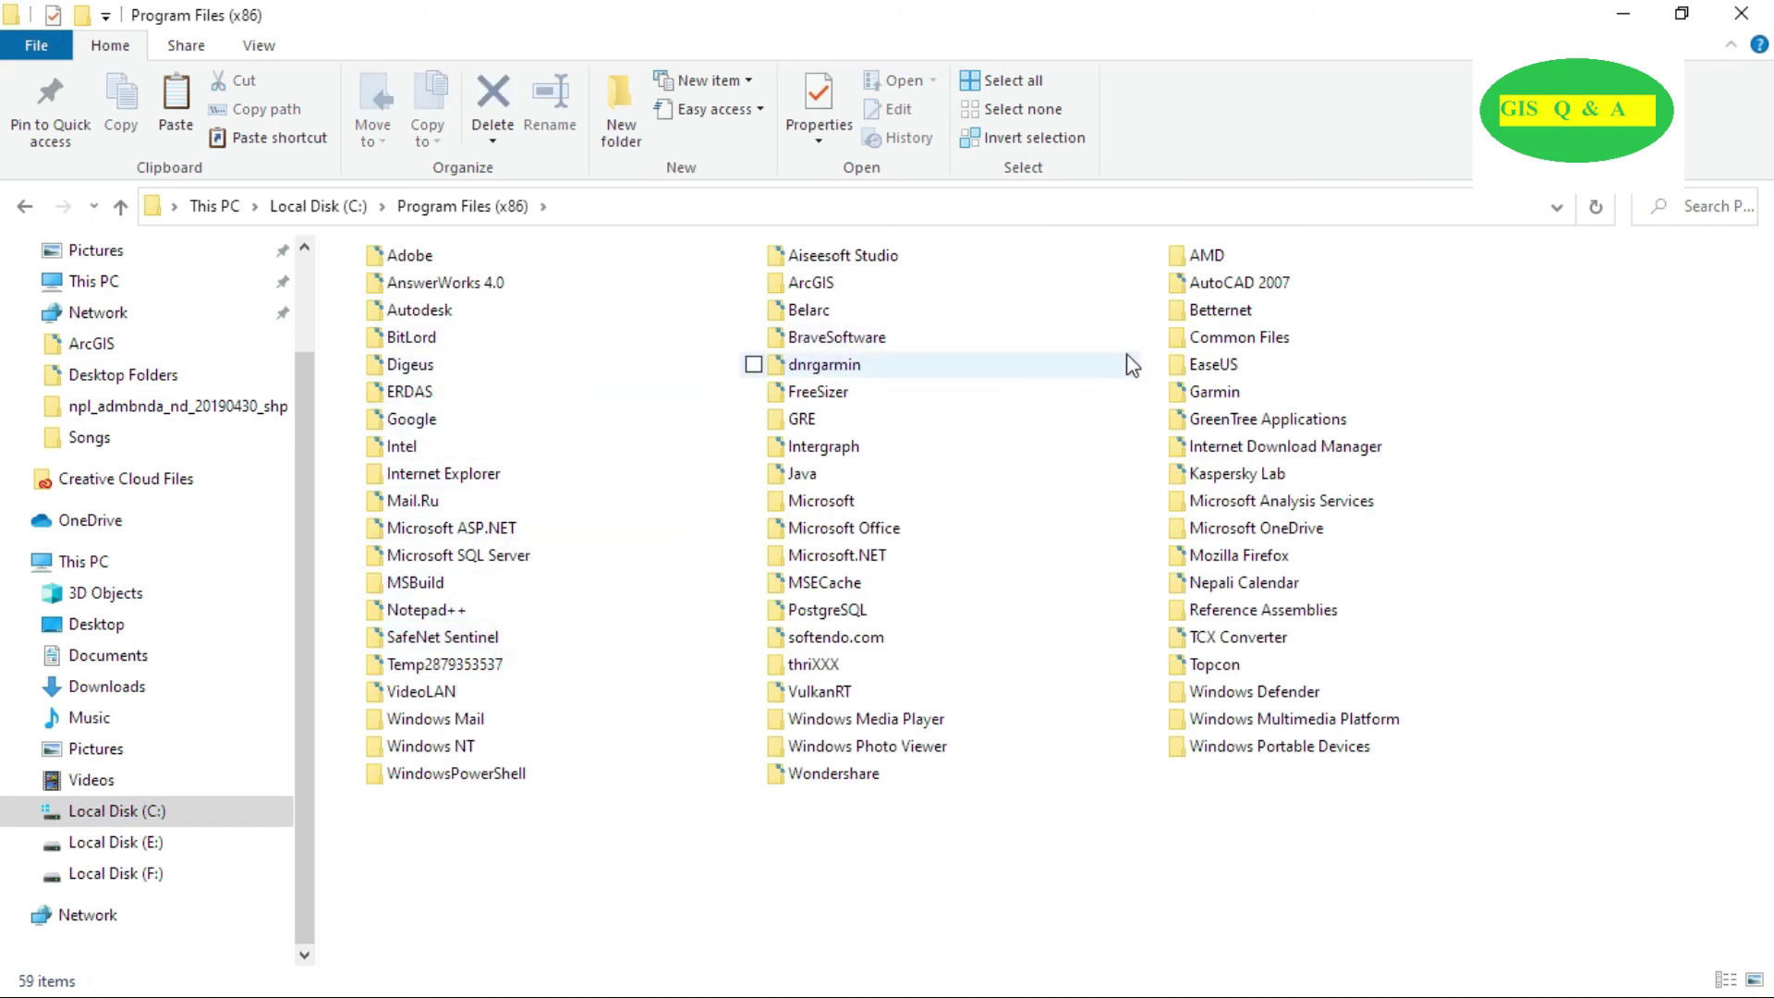
pyautogui.doubleClick(834, 289)
pyautogui.doubleClick(351, 344)
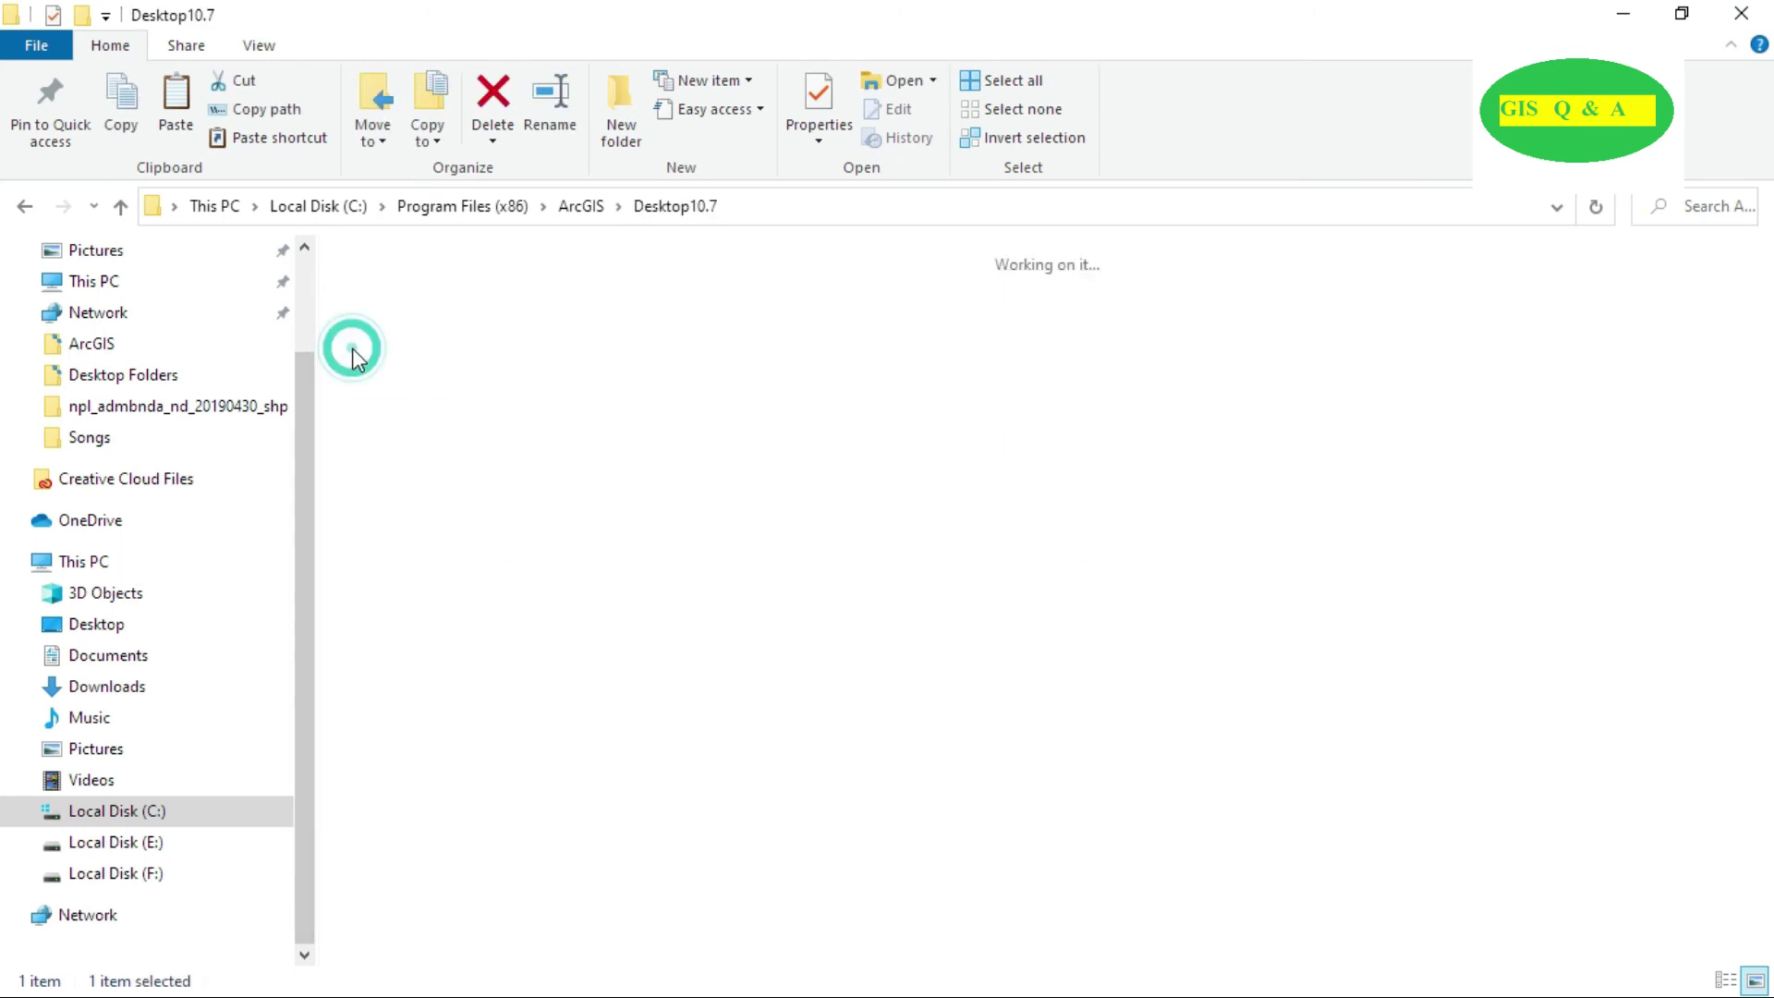
pyautogui.click(866, 369)
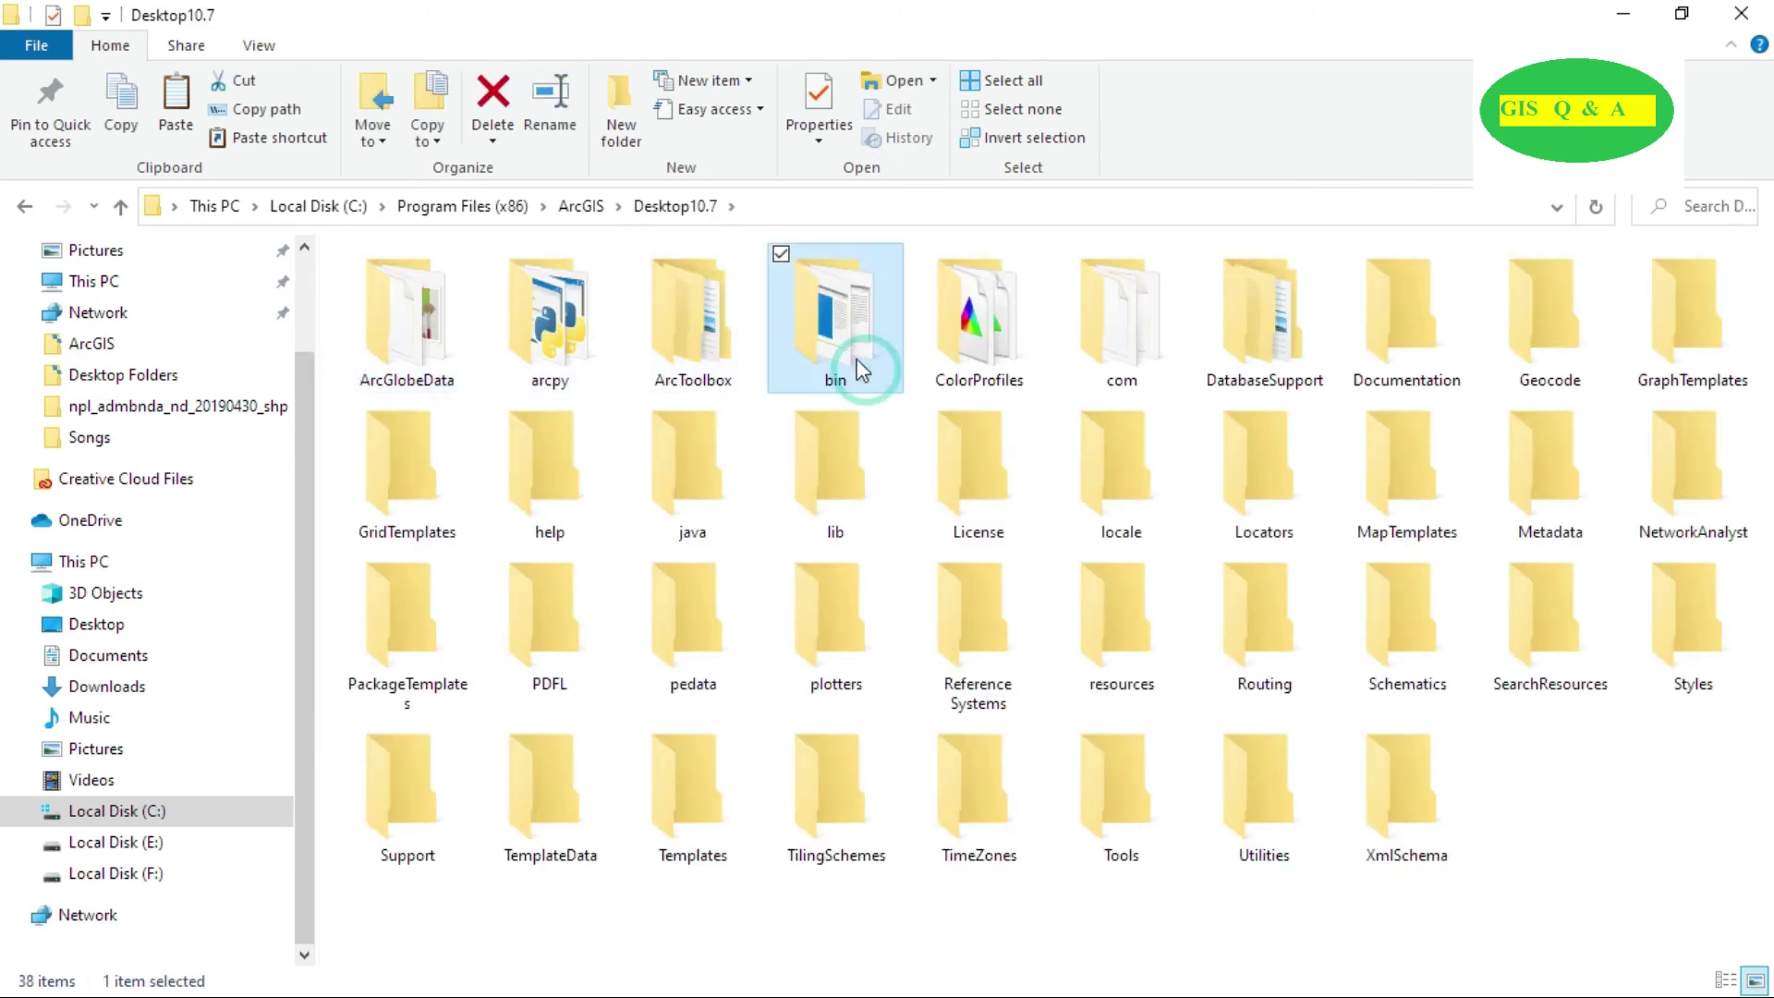
pyautogui.doubleClick(868, 342)
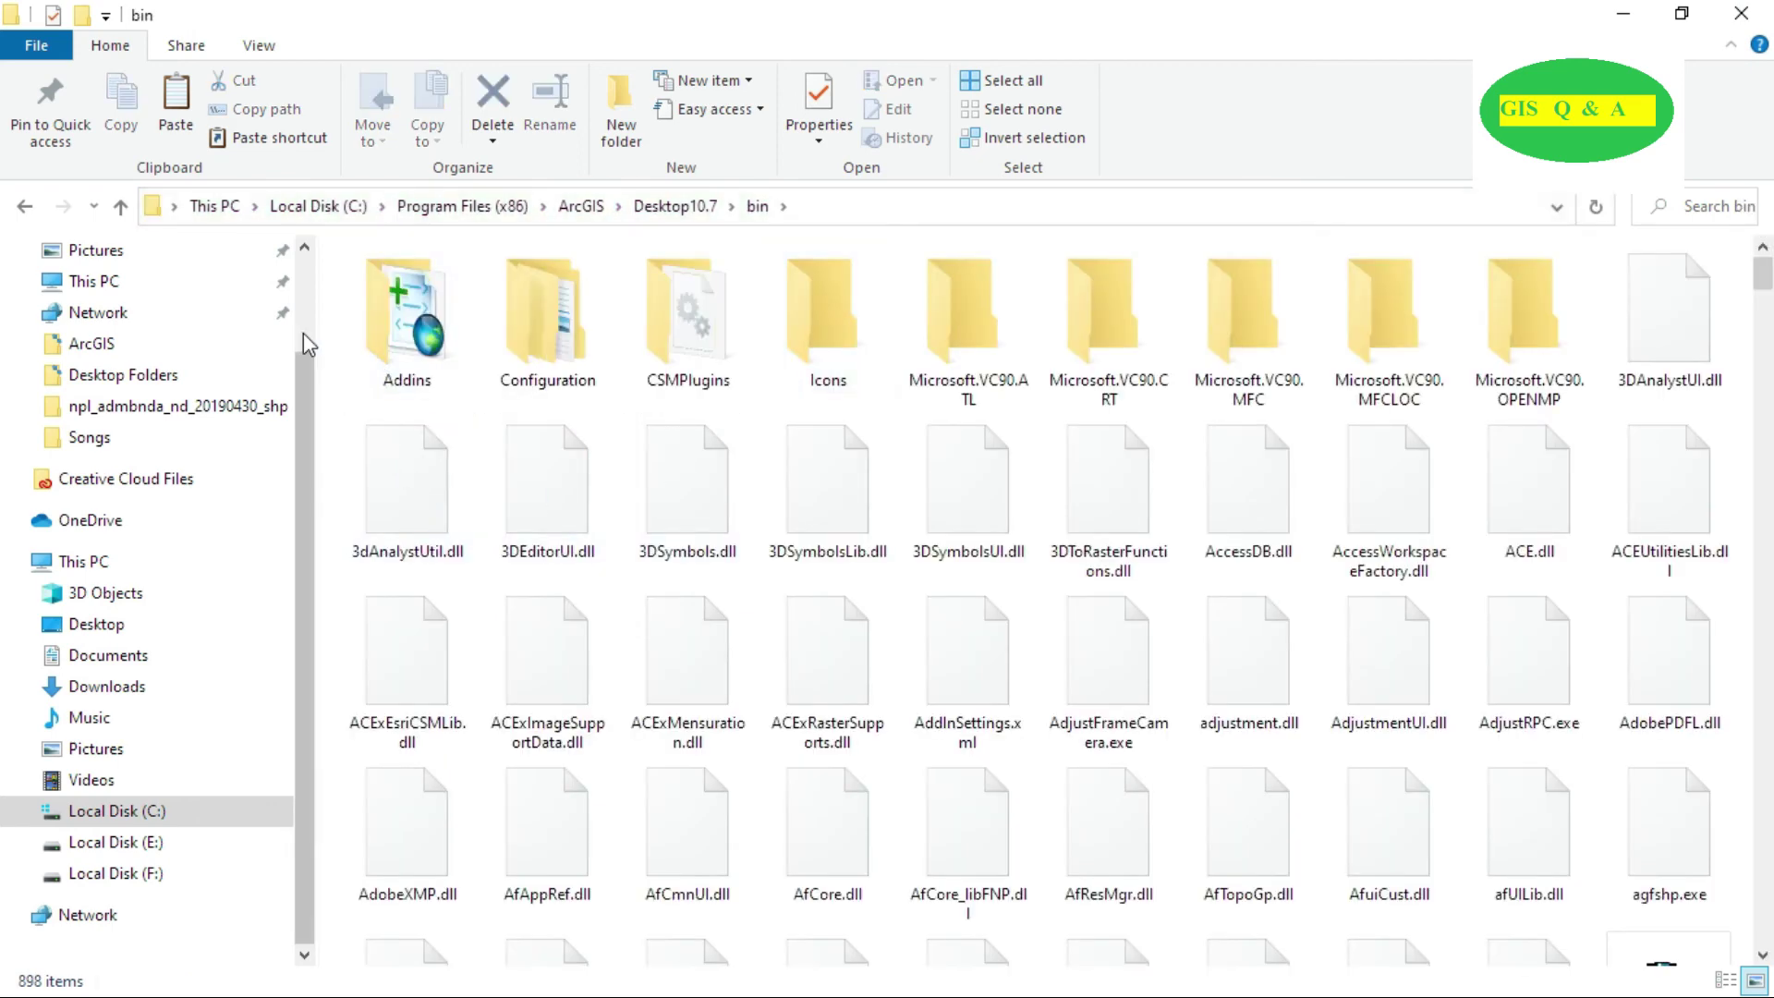
# Step: Paste the copied AfCore.dll into the bin folder, replacing the existing file of that name
pyautogui.rightClick(342, 343)
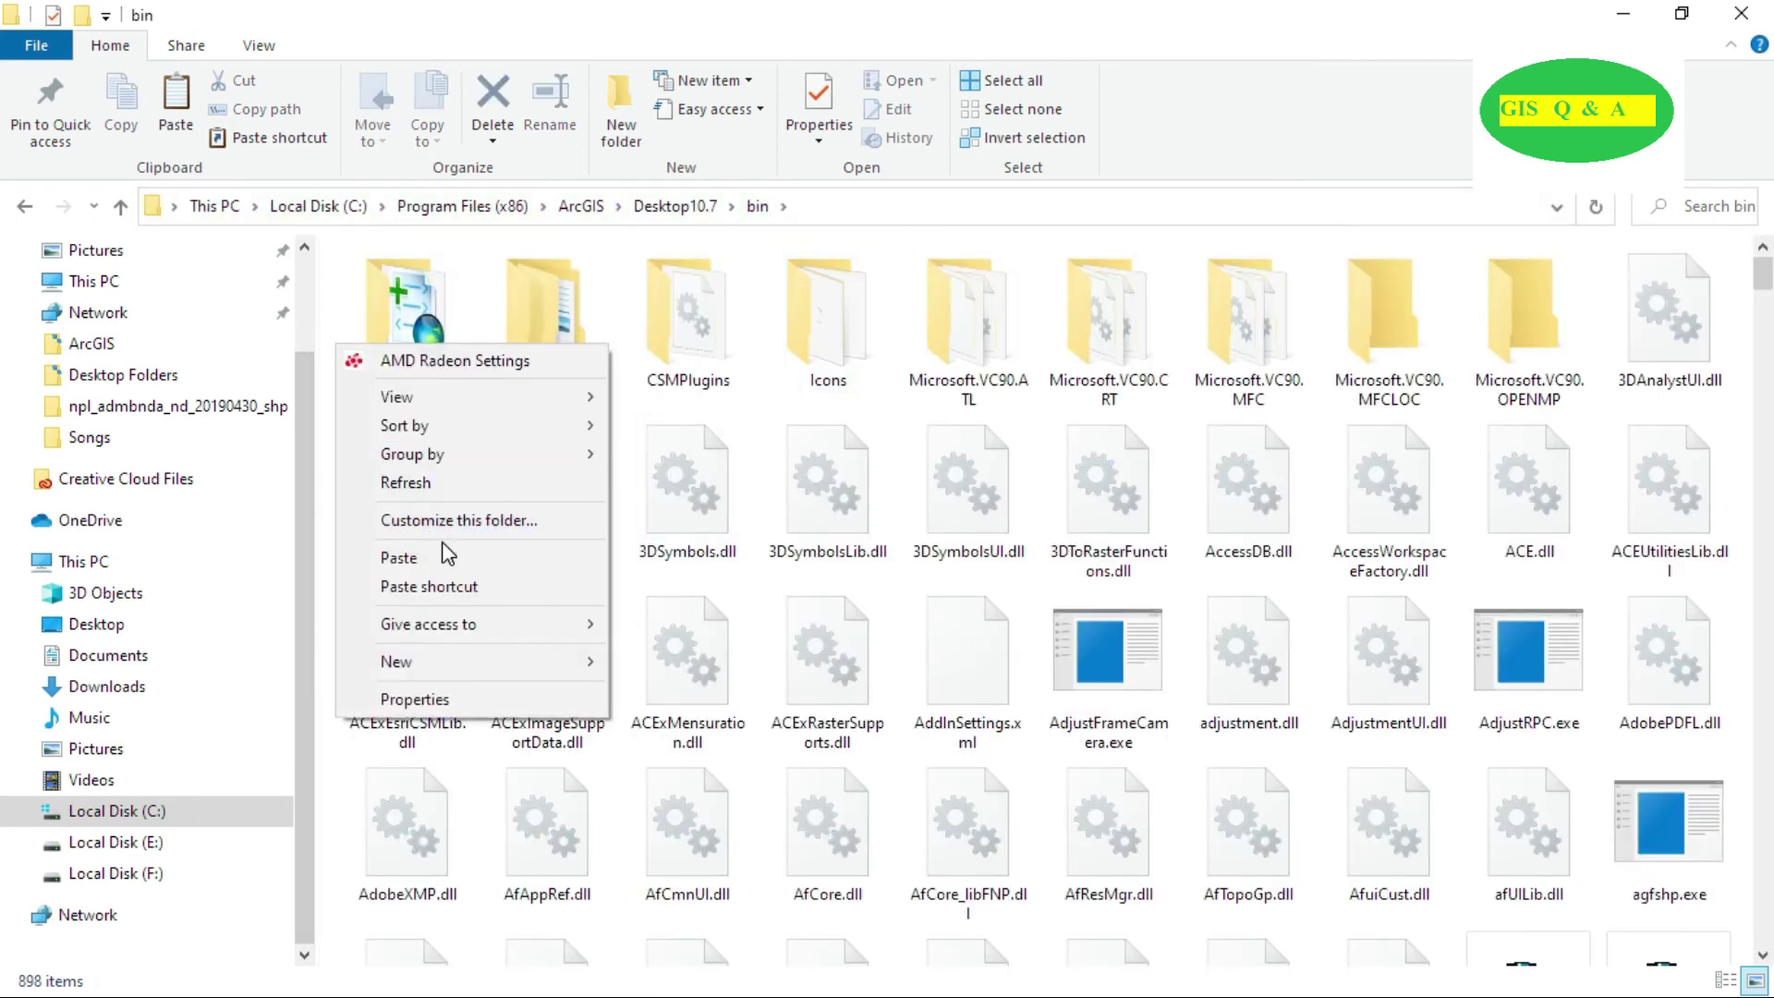
pyautogui.click(438, 560)
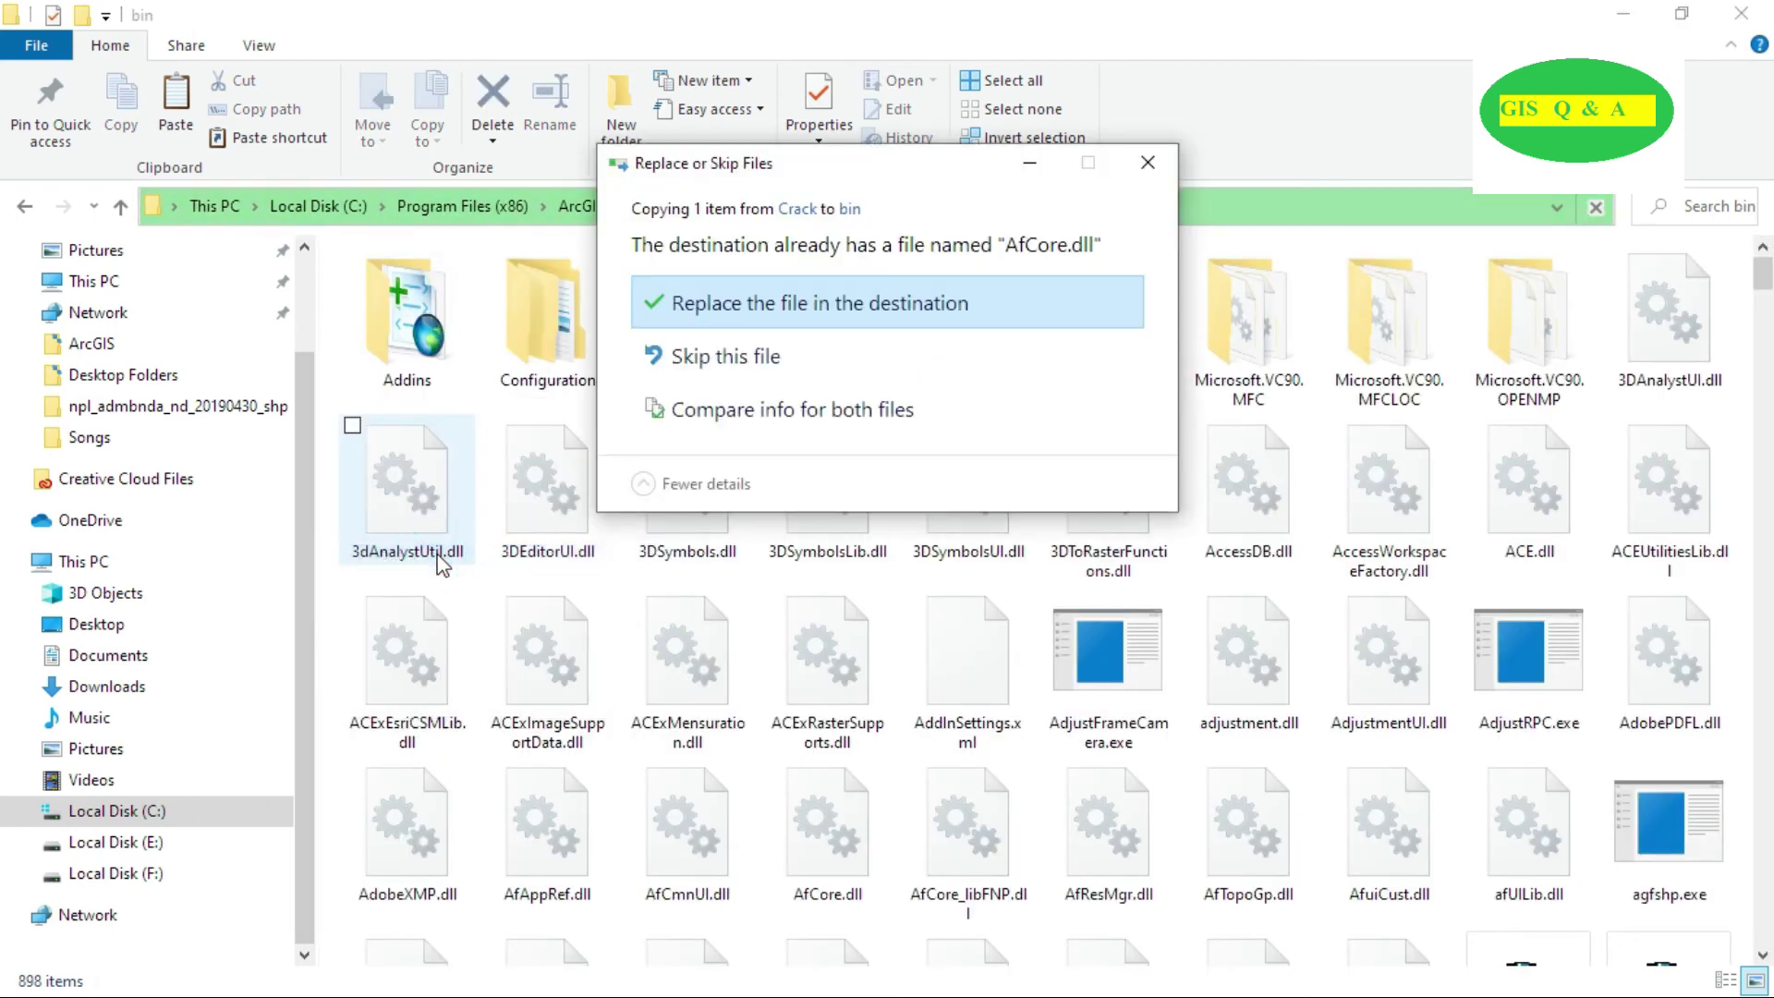
pyautogui.click(835, 307)
pyautogui.click(850, 337)
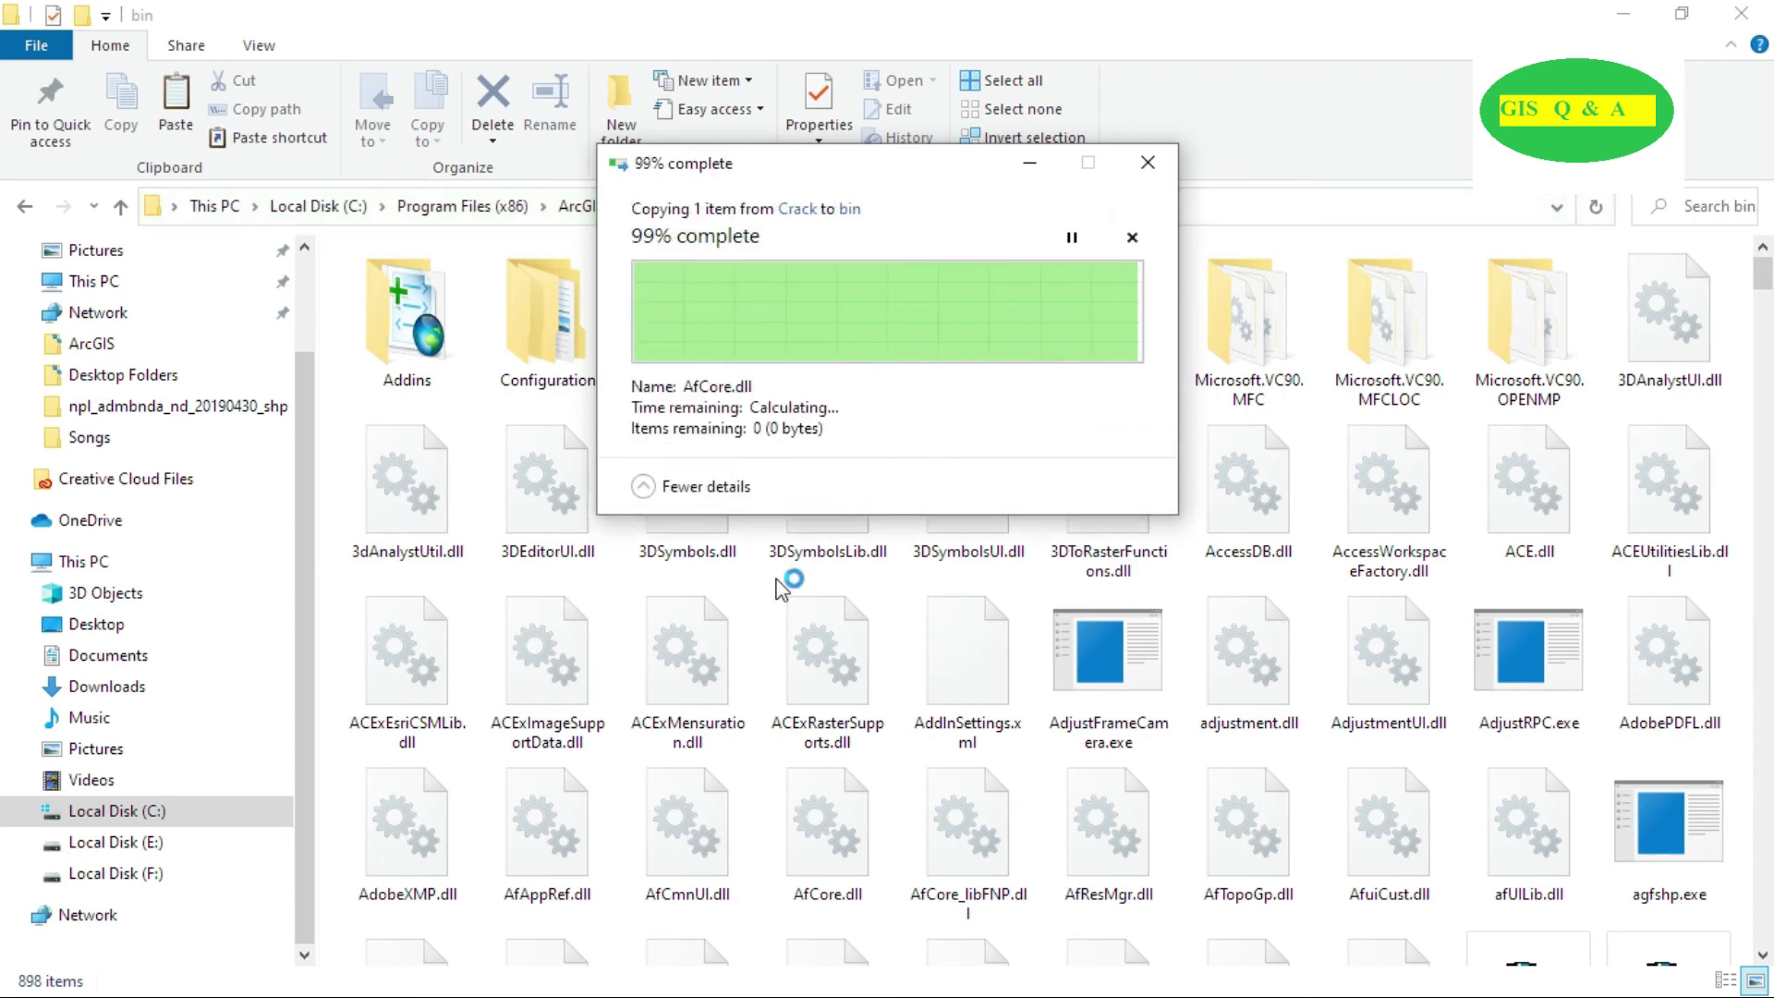
# Step: Close the bin, ArcGIS and ArcGIS_Desktop_10.7 folder windows
pyautogui.click(1741, 13)
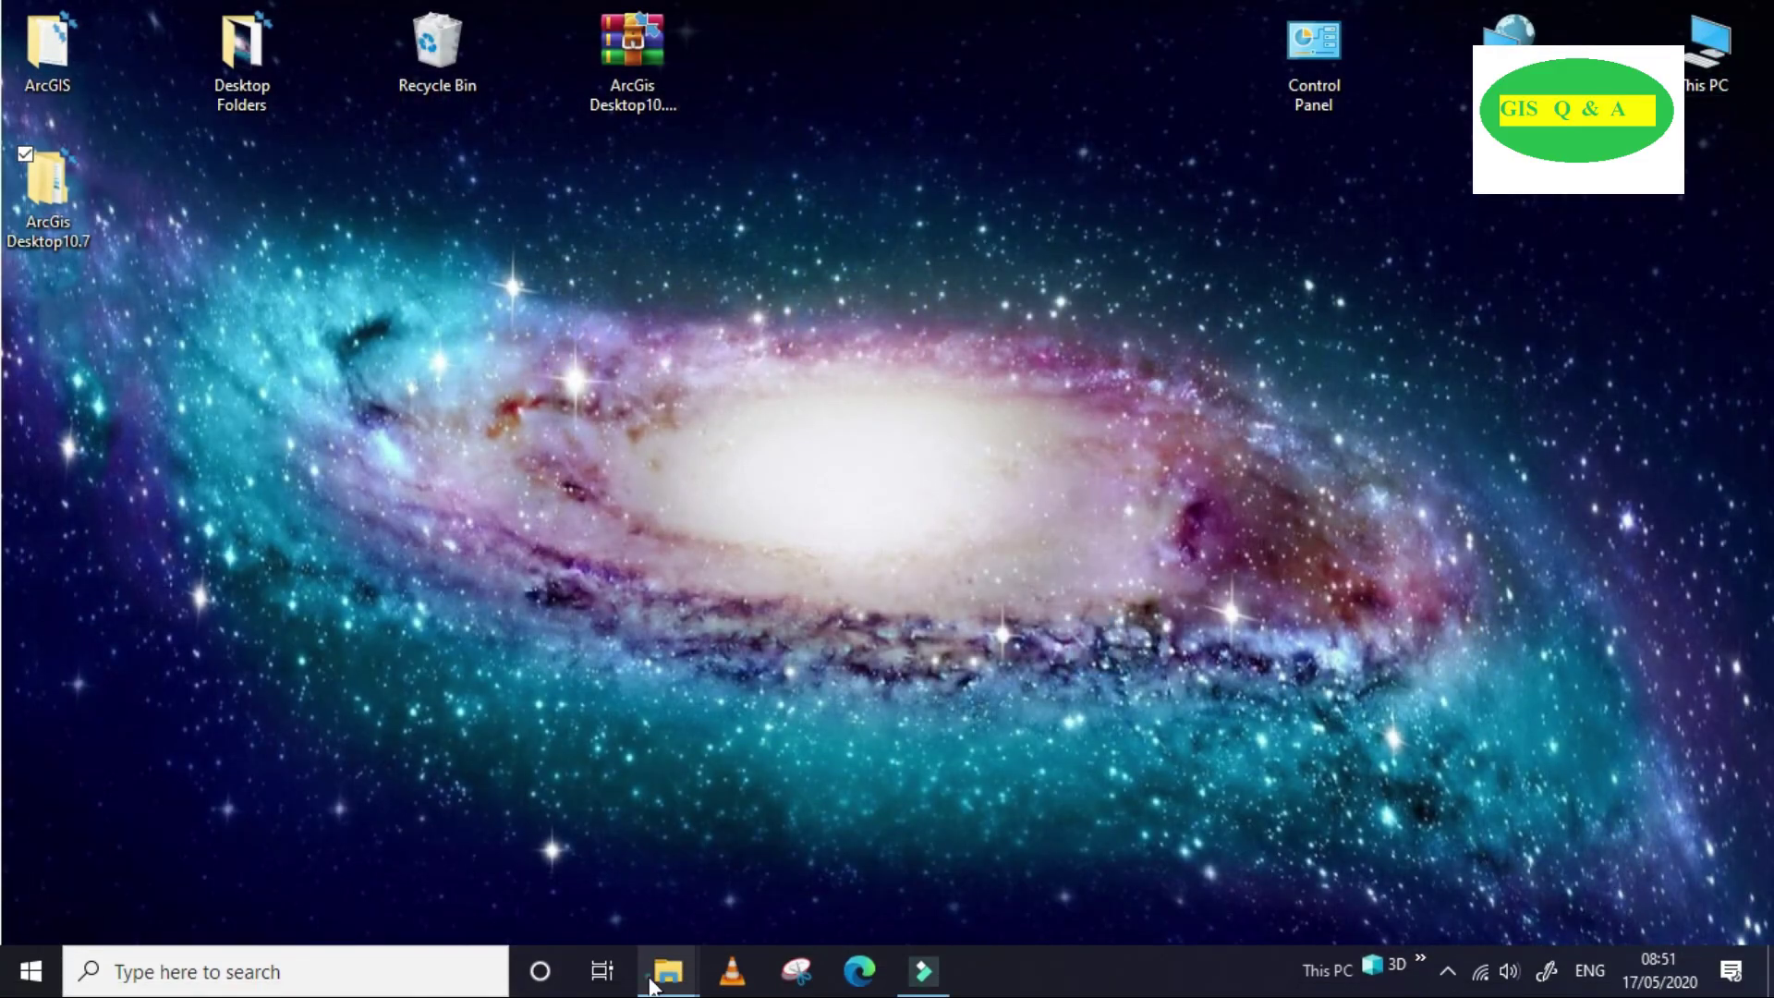
pyautogui.moveTo(668, 971)
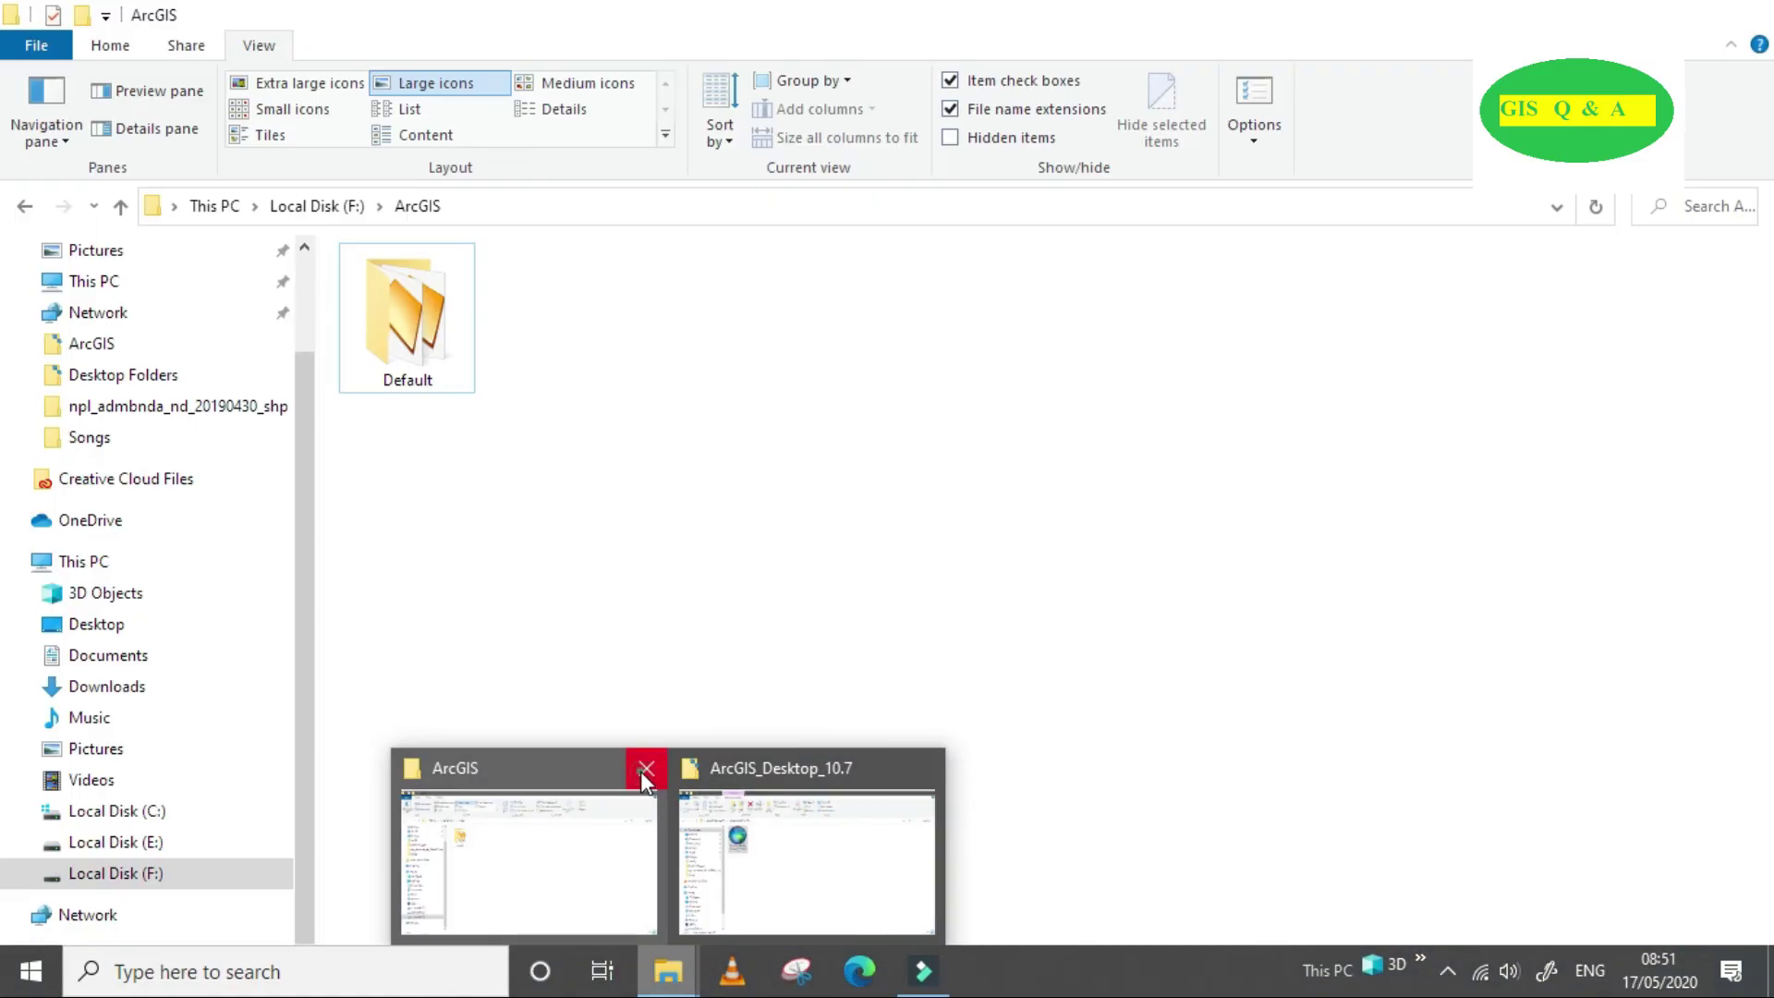
pyautogui.click(647, 768)
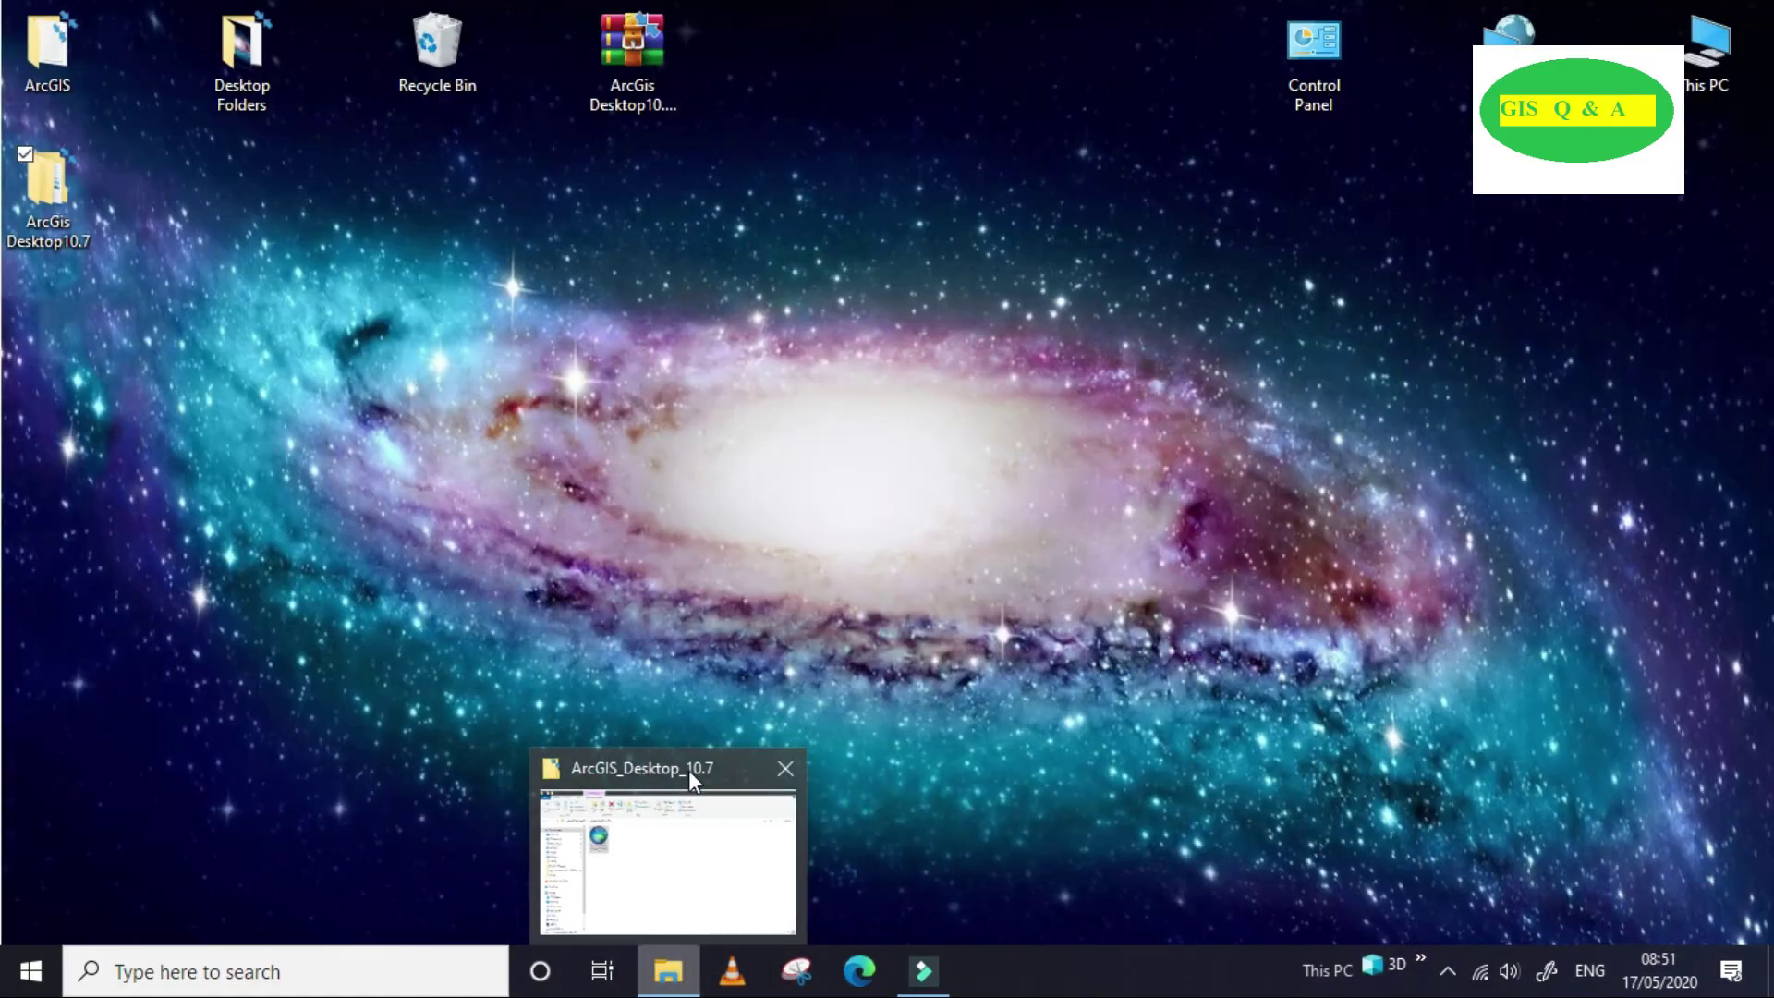
pyautogui.click(786, 768)
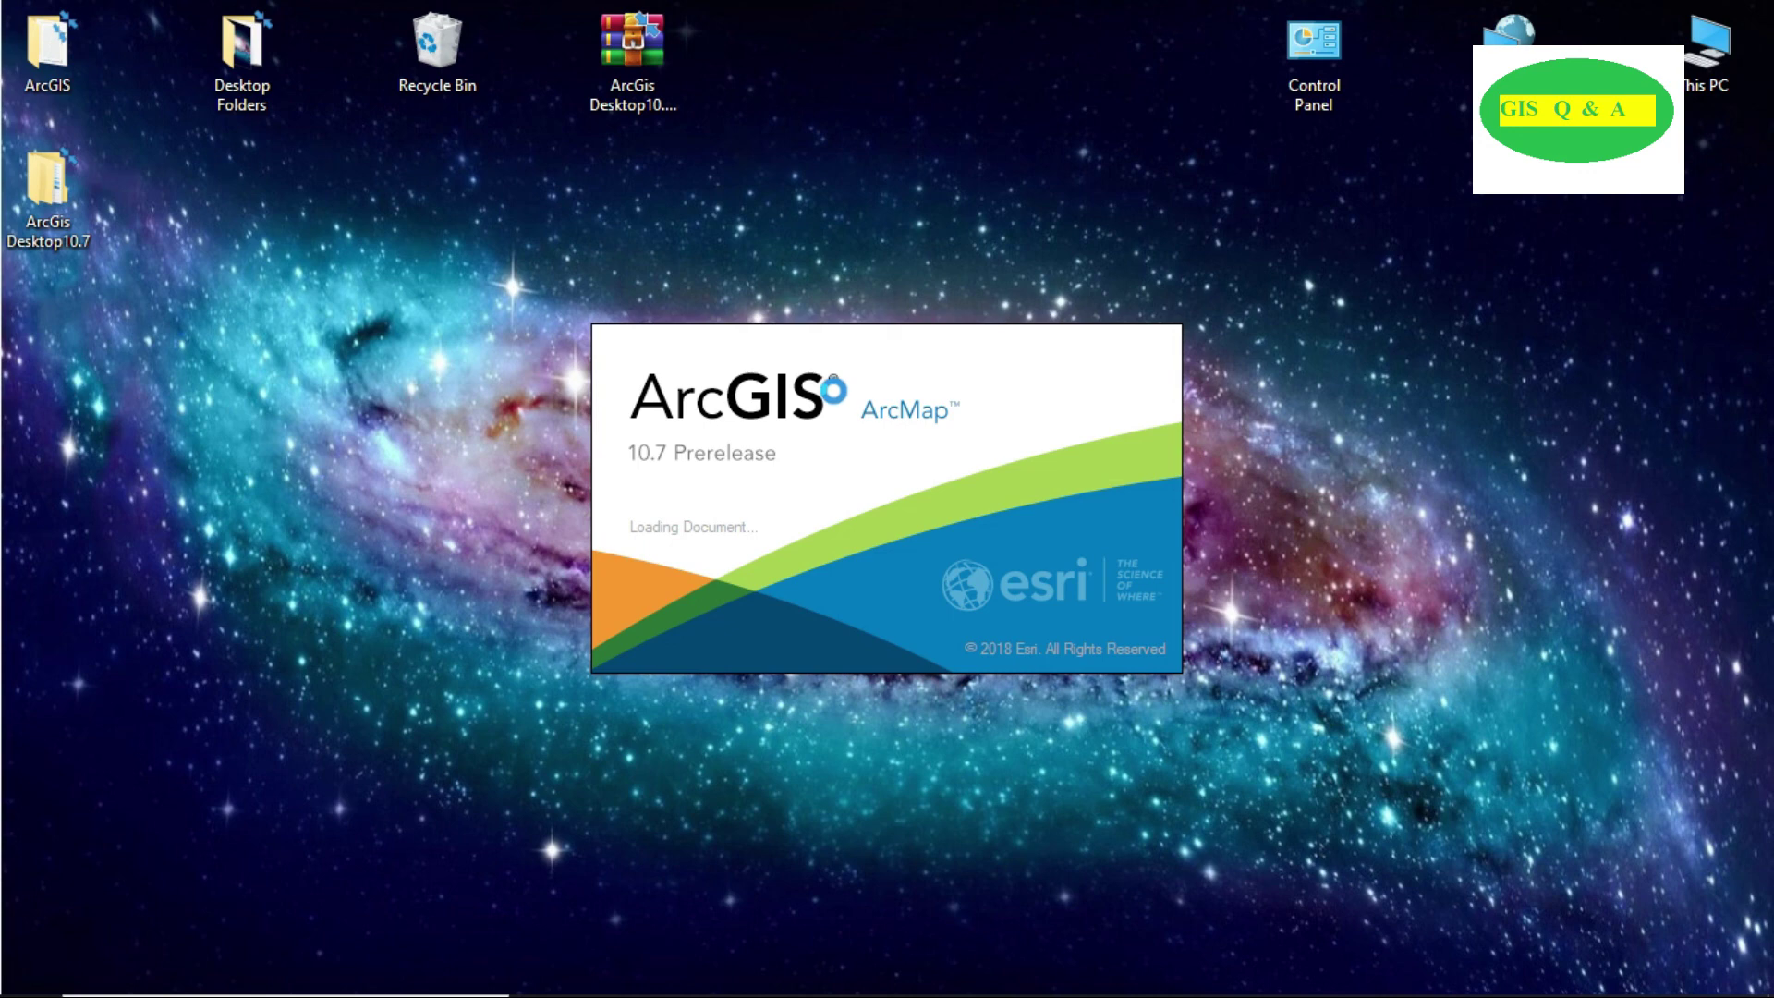
# Step: Hide the desktop icons while ArcMap loads
pyautogui.rightClick(1447, 266)
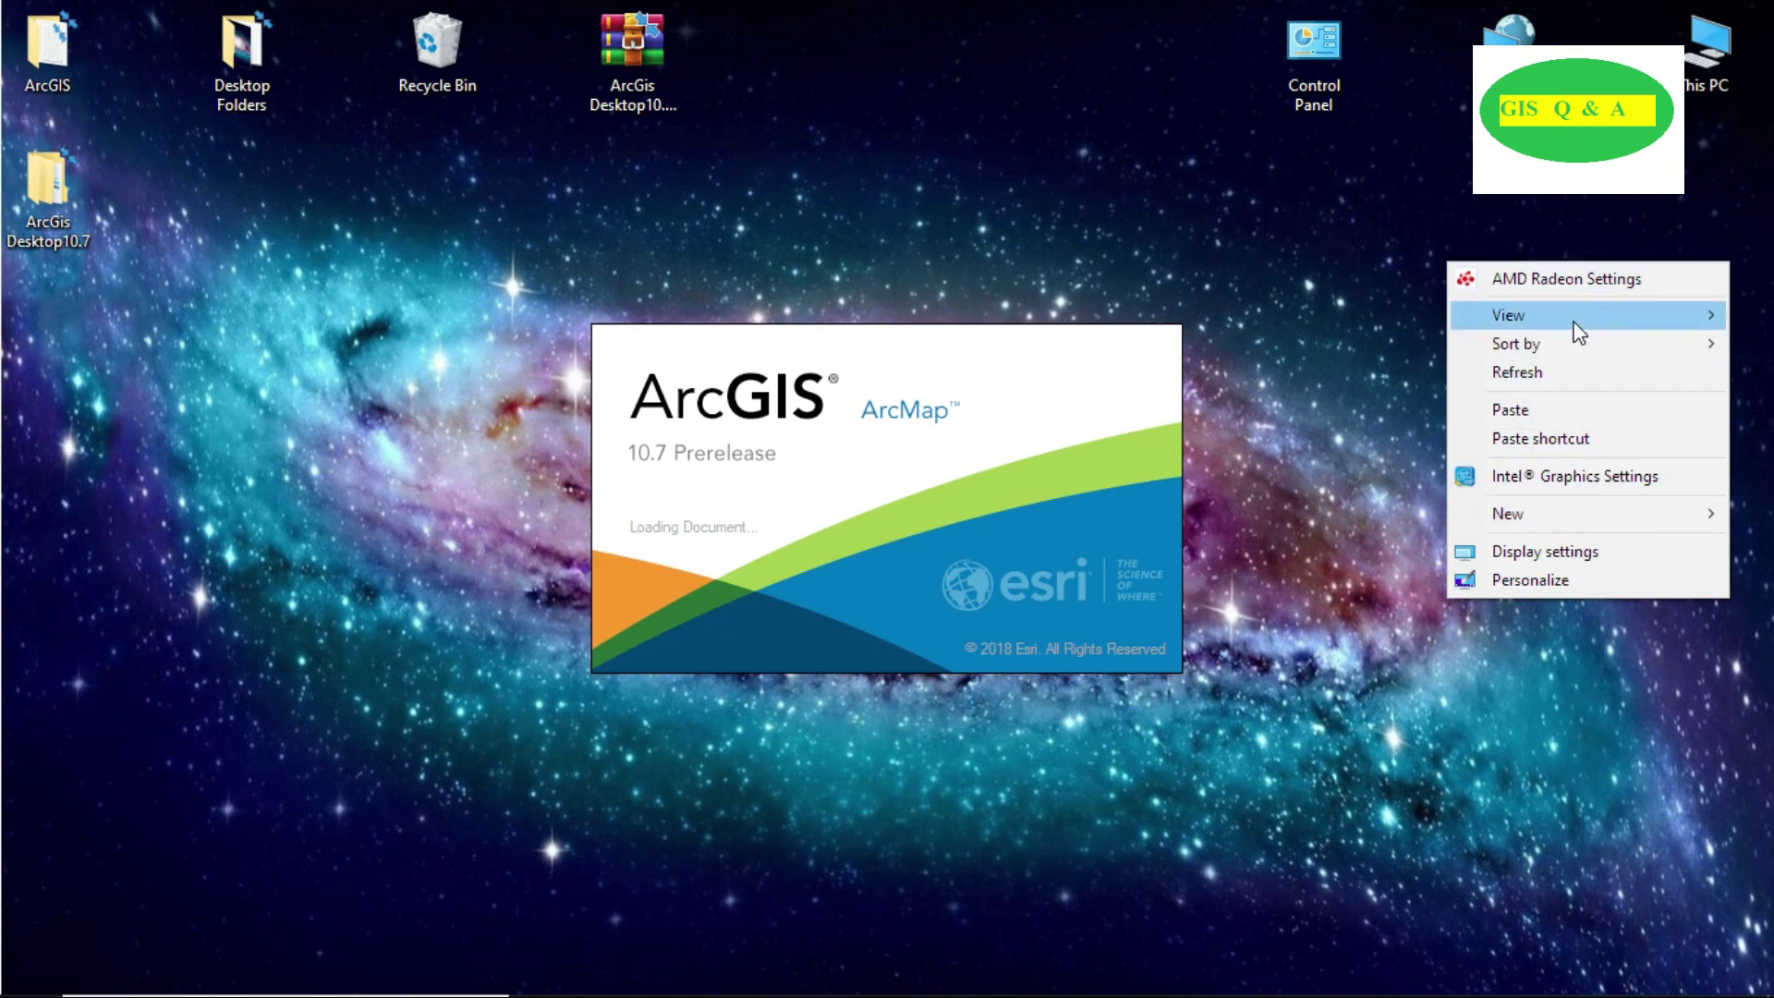
pyautogui.moveTo(1582, 319)
pyautogui.click(1364, 474)
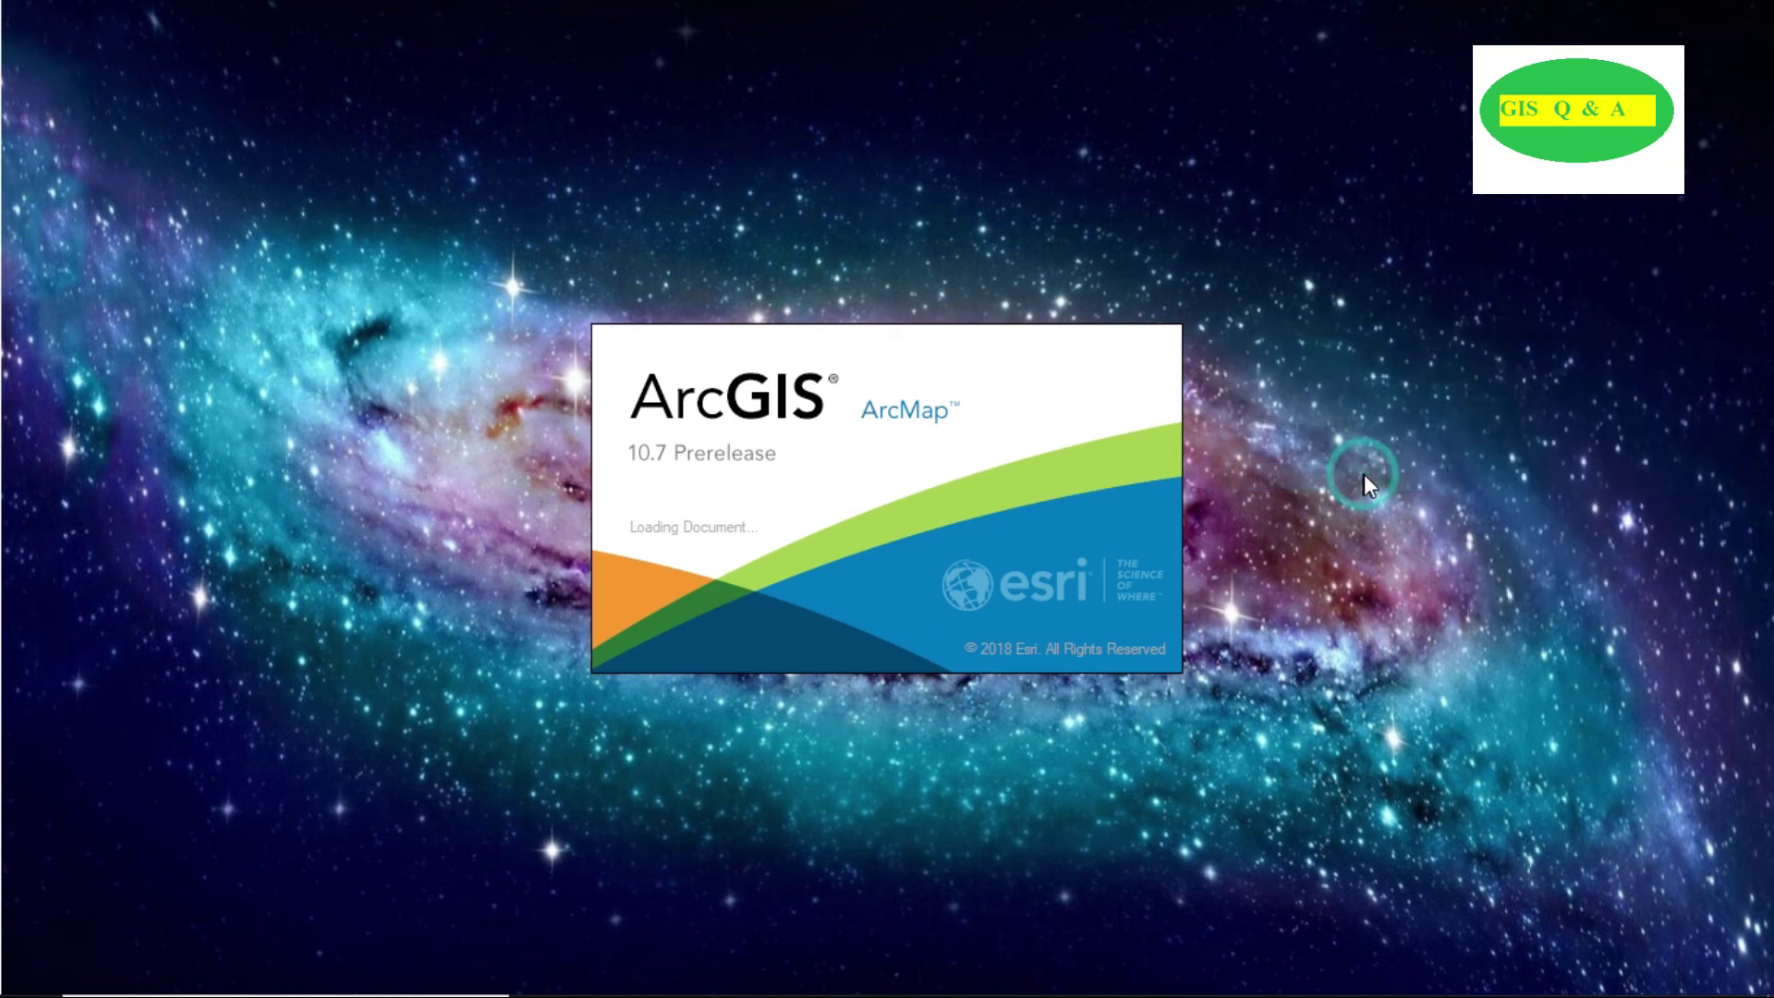